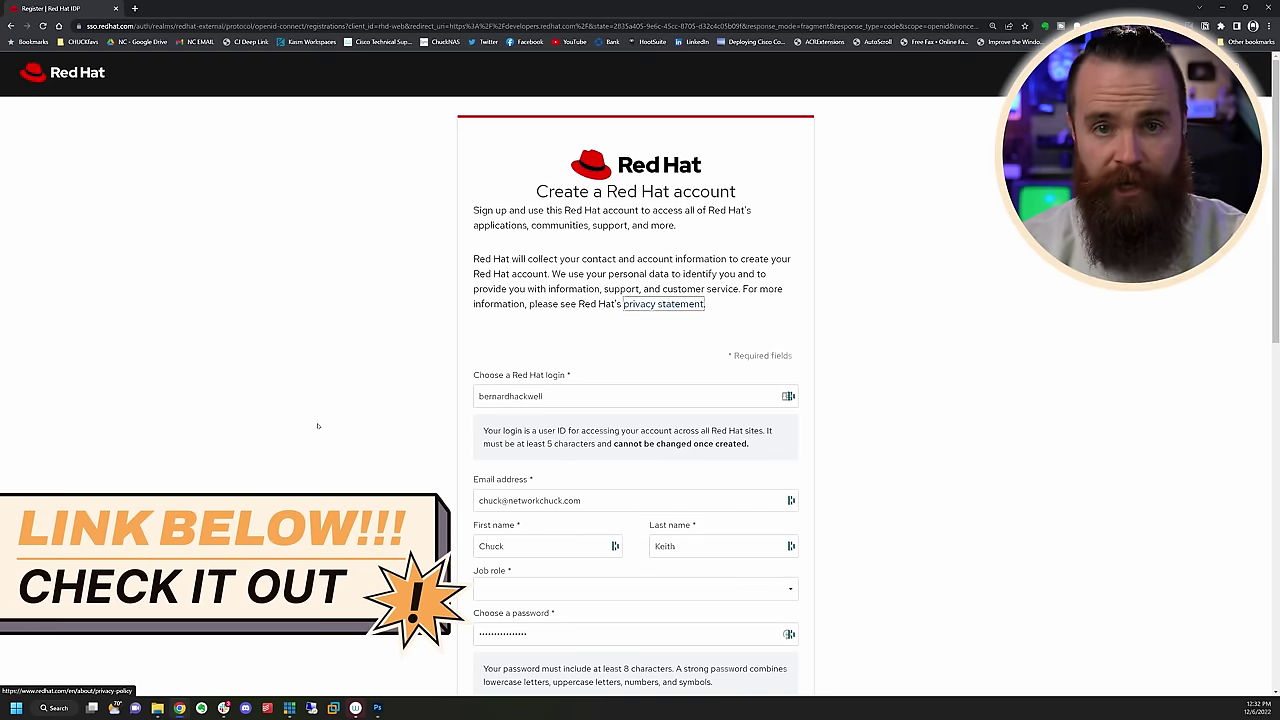
Download the latest Red Hat Enterprise Linux 9.1 ISO from the Product Downloads page
scroll(320, 471, down, 3)
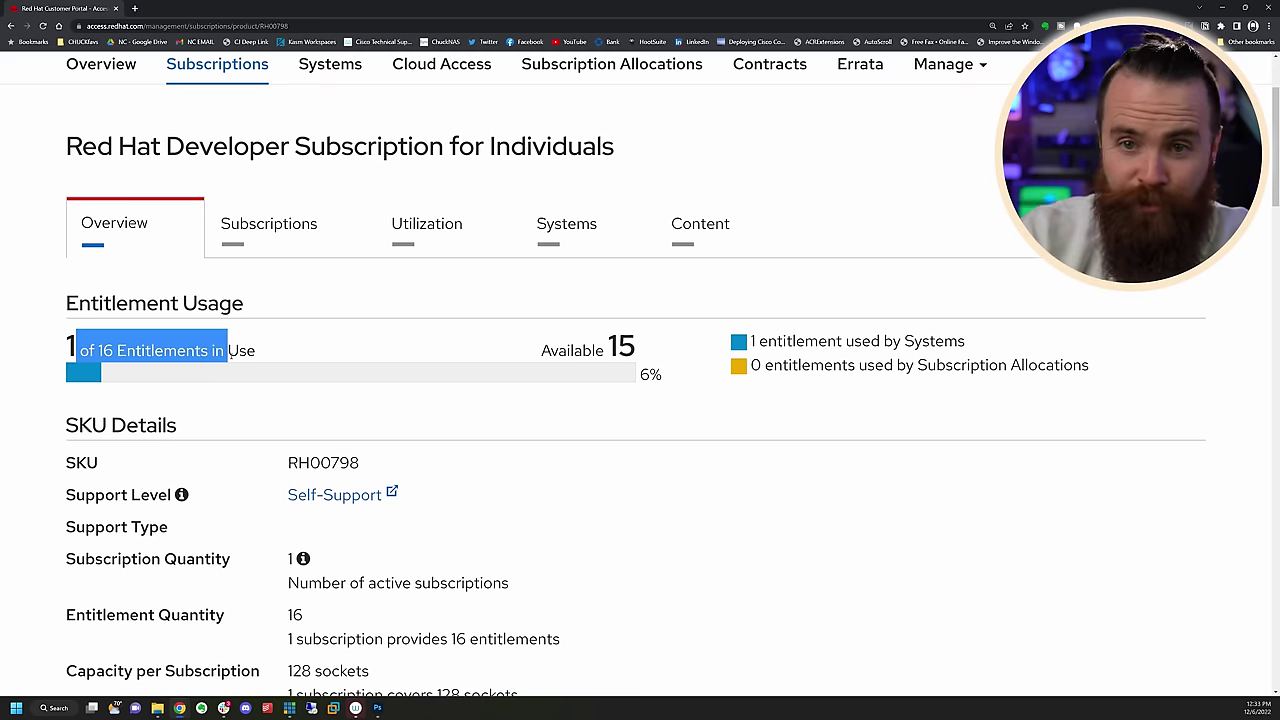
click(229, 350)
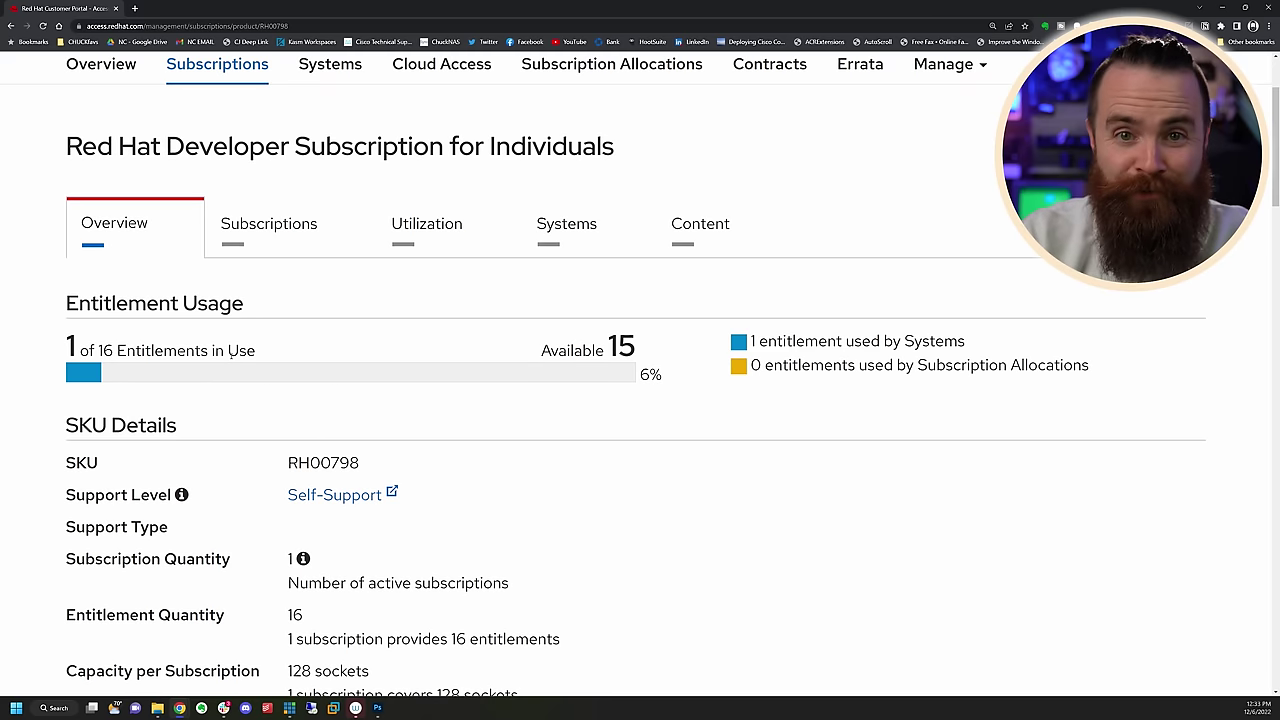
scroll(289, 291, up, 2)
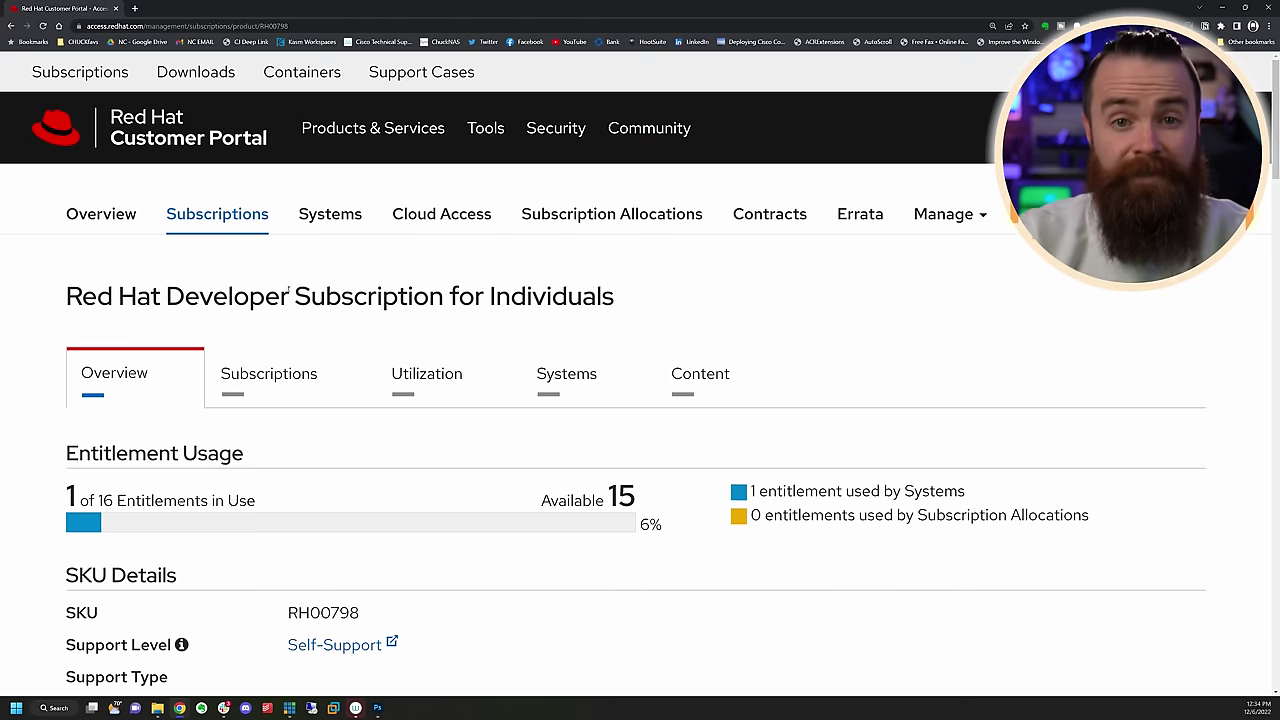
click(195, 72)
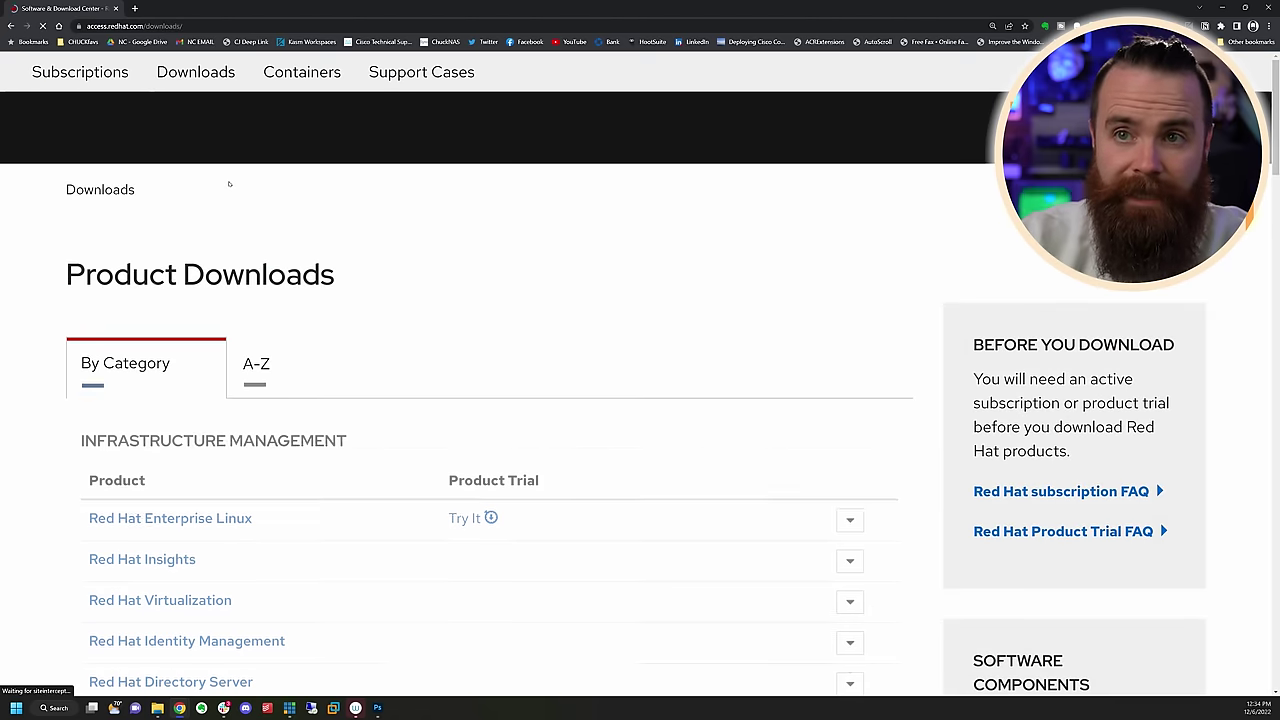
click(849, 521)
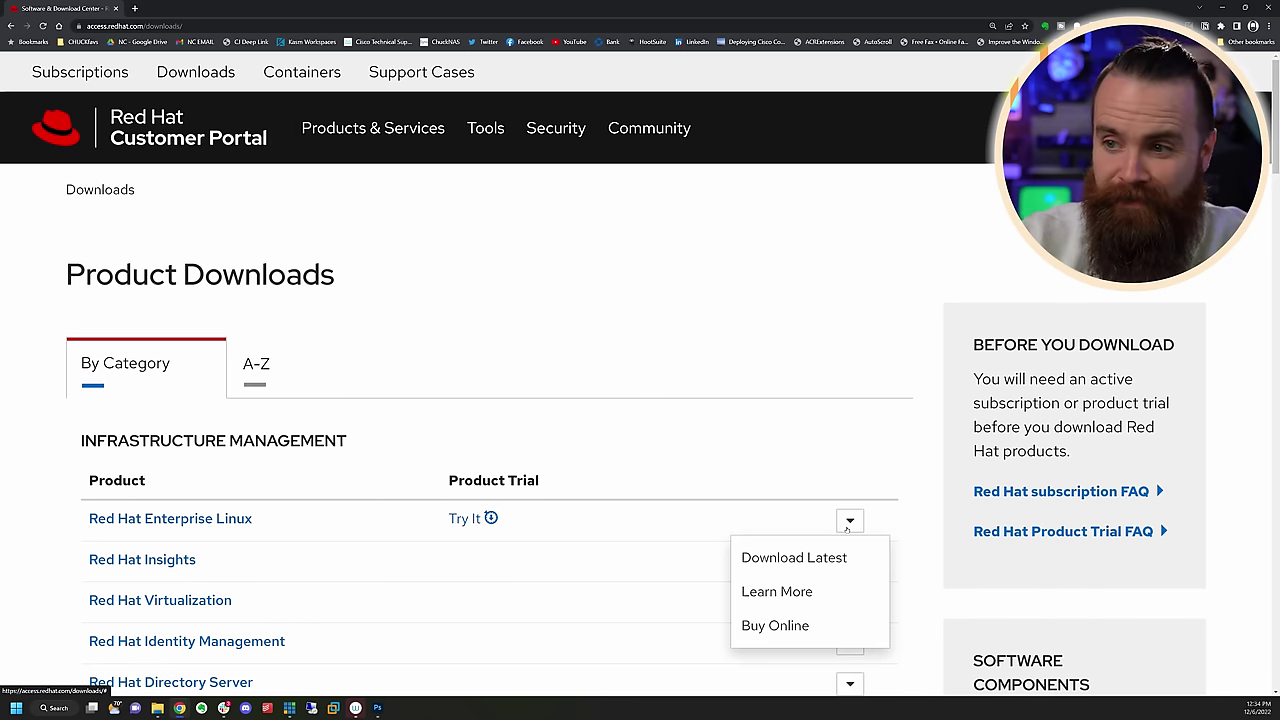
click(815, 562)
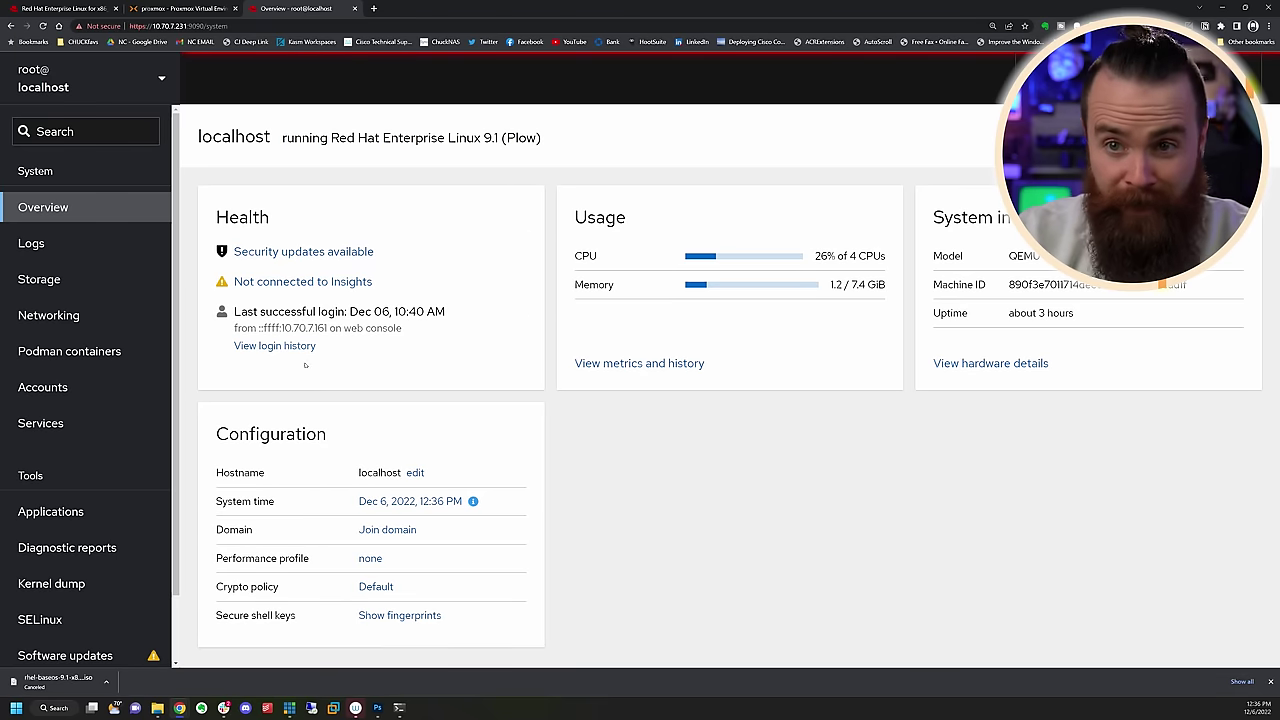
scroll(168, 302, down, 2)
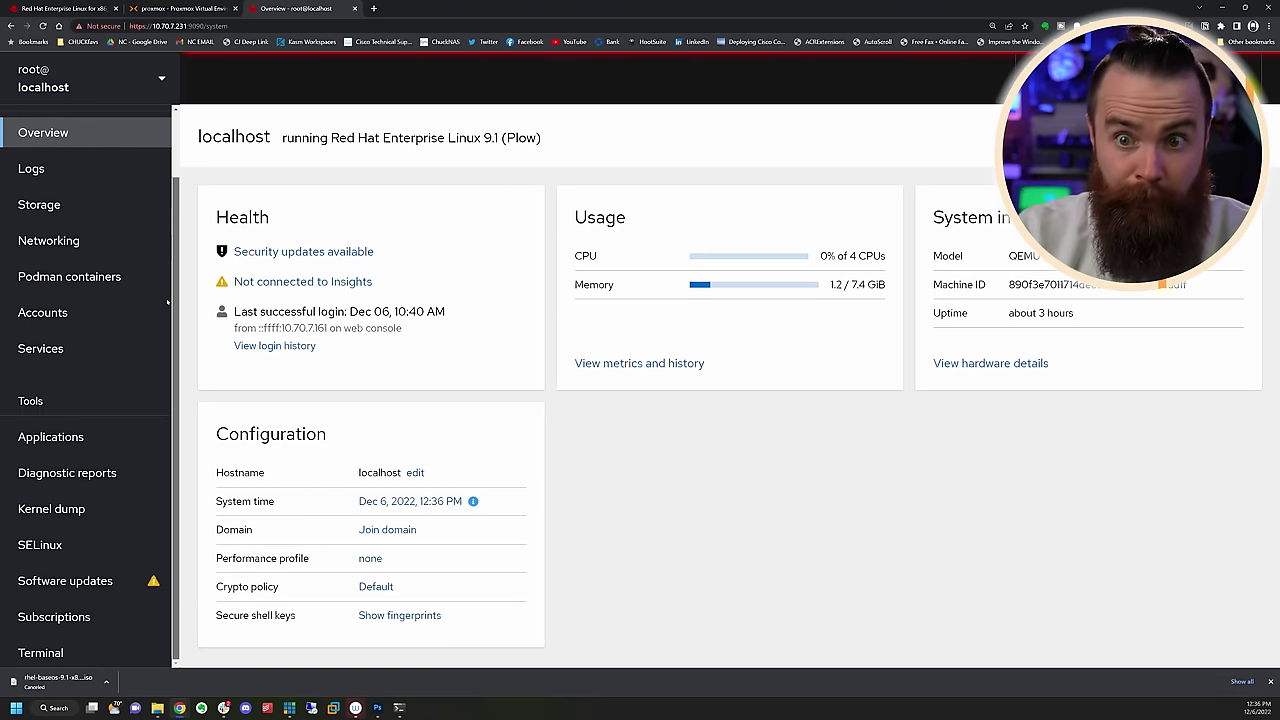
click(82, 285)
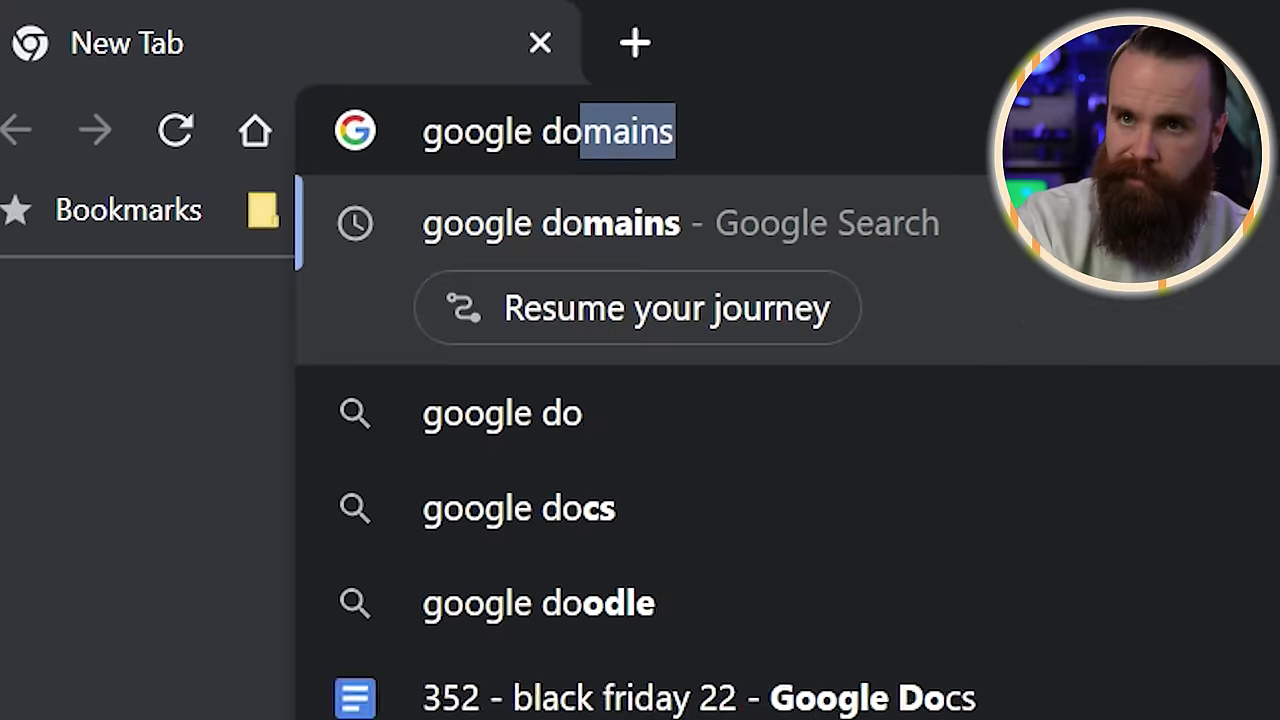
Find Google Domains and search for the new domain elonmuskhomelab.com
key(Return)
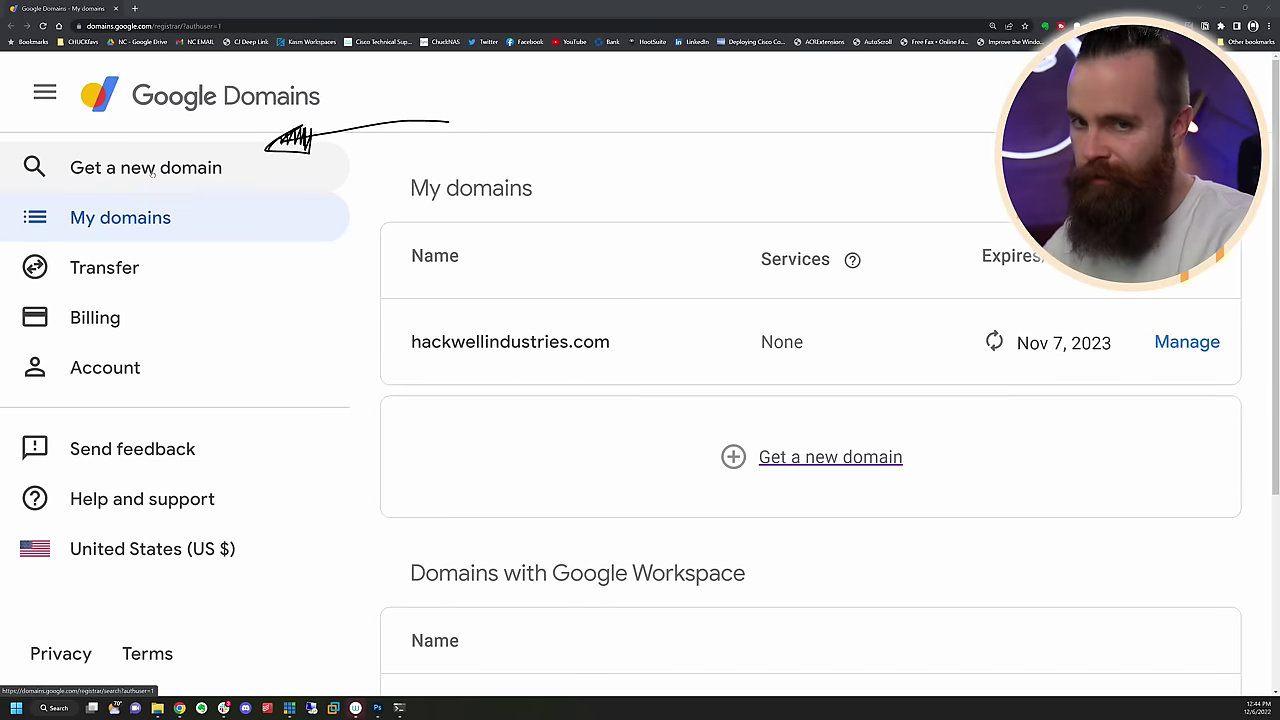
click(288, 148)
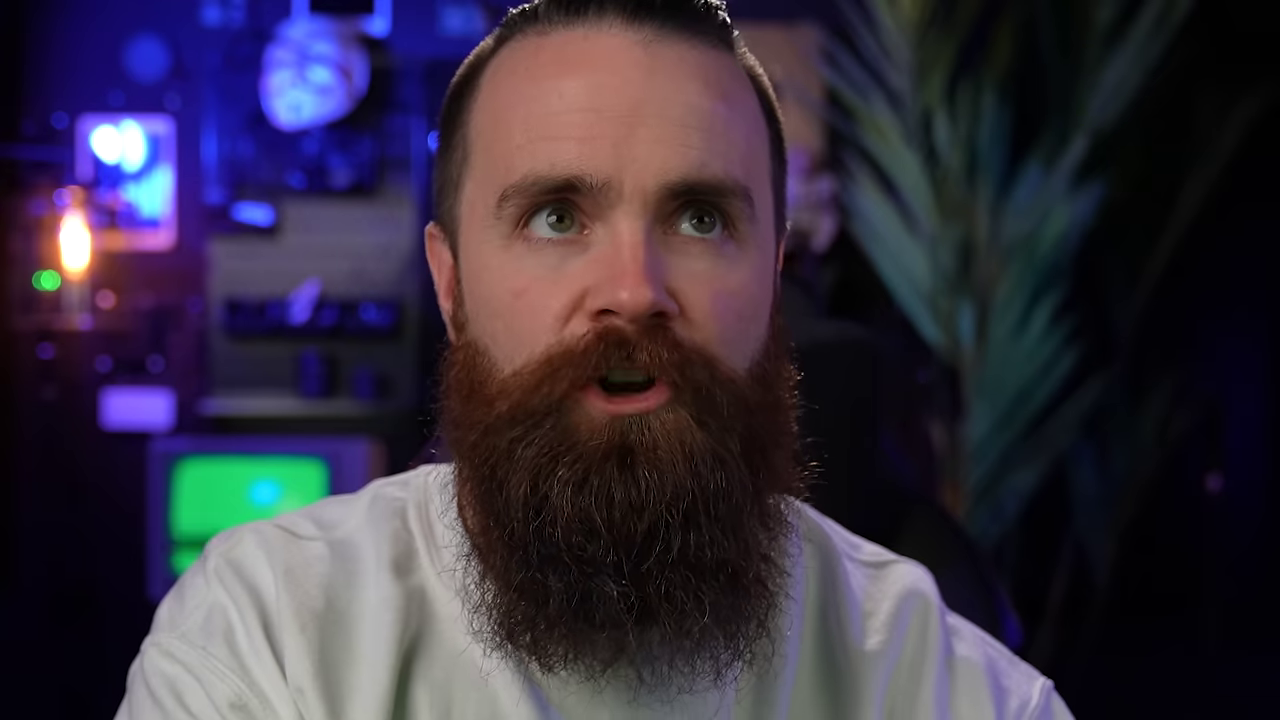
text(elonm)
text(uskhomelab.co)
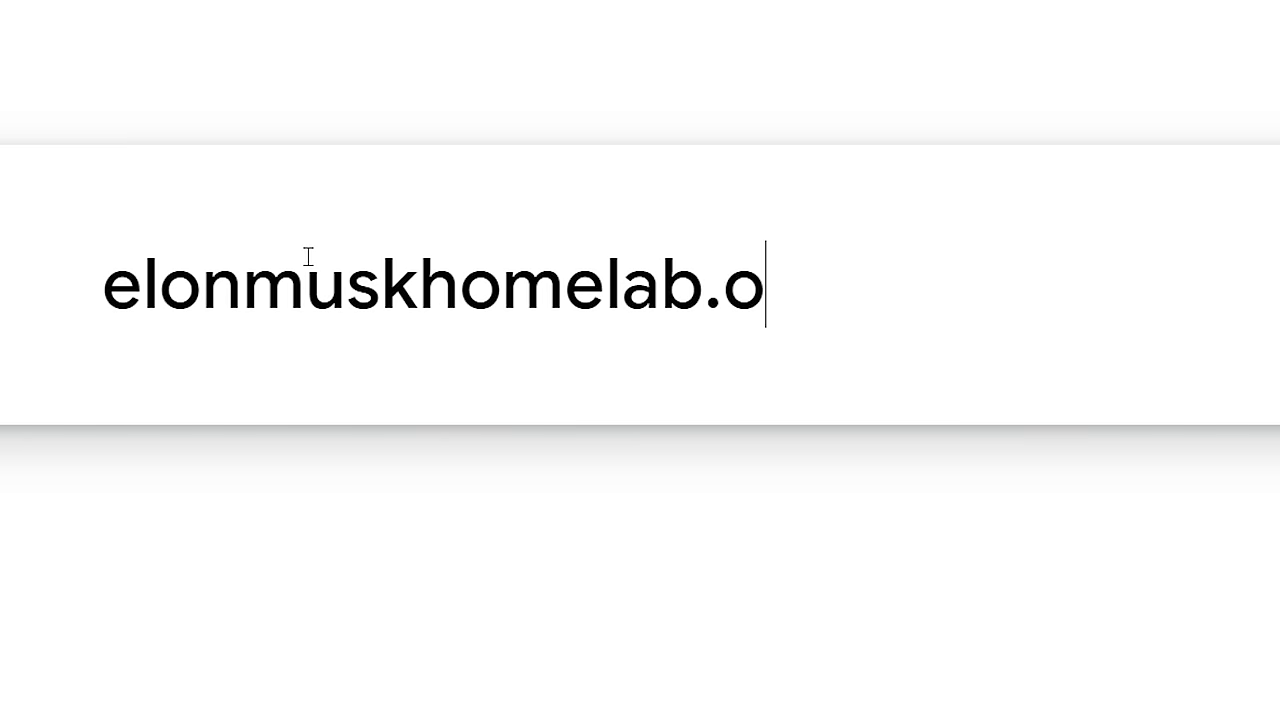
text(m)
key(Return)
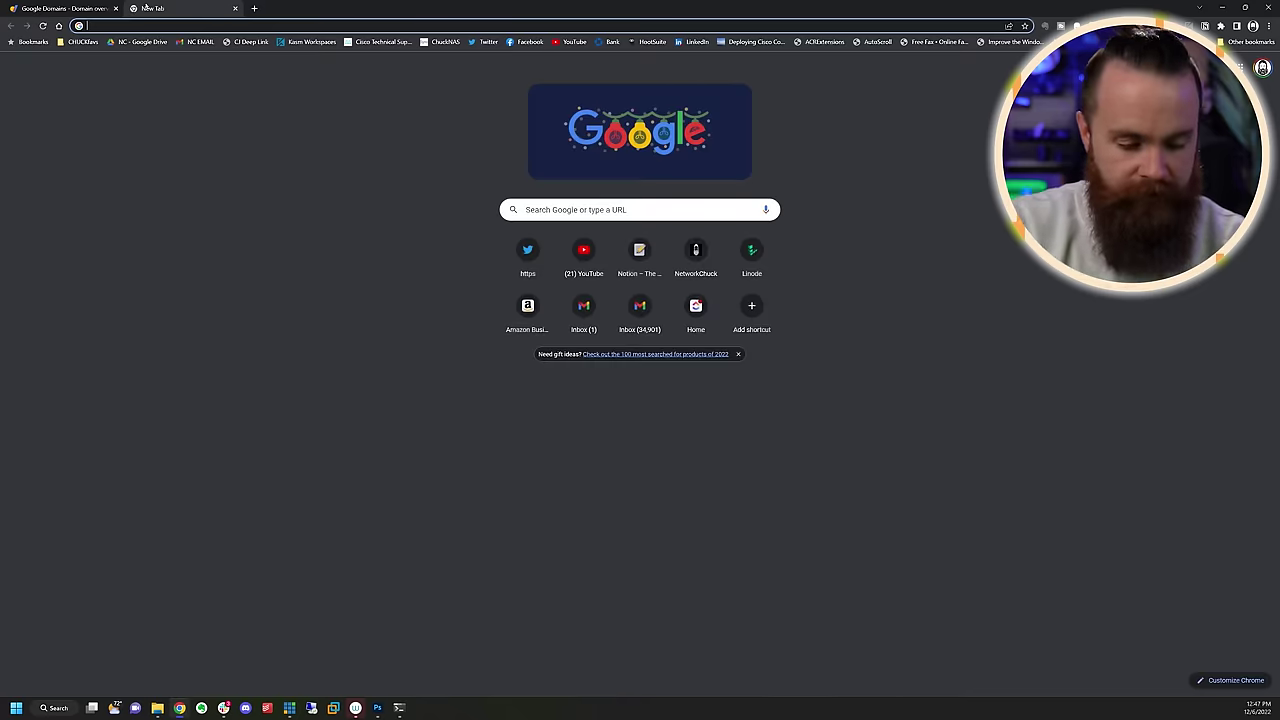
Sign up for a Cloudflare account with an e-mail address and a generated password
key(Return)
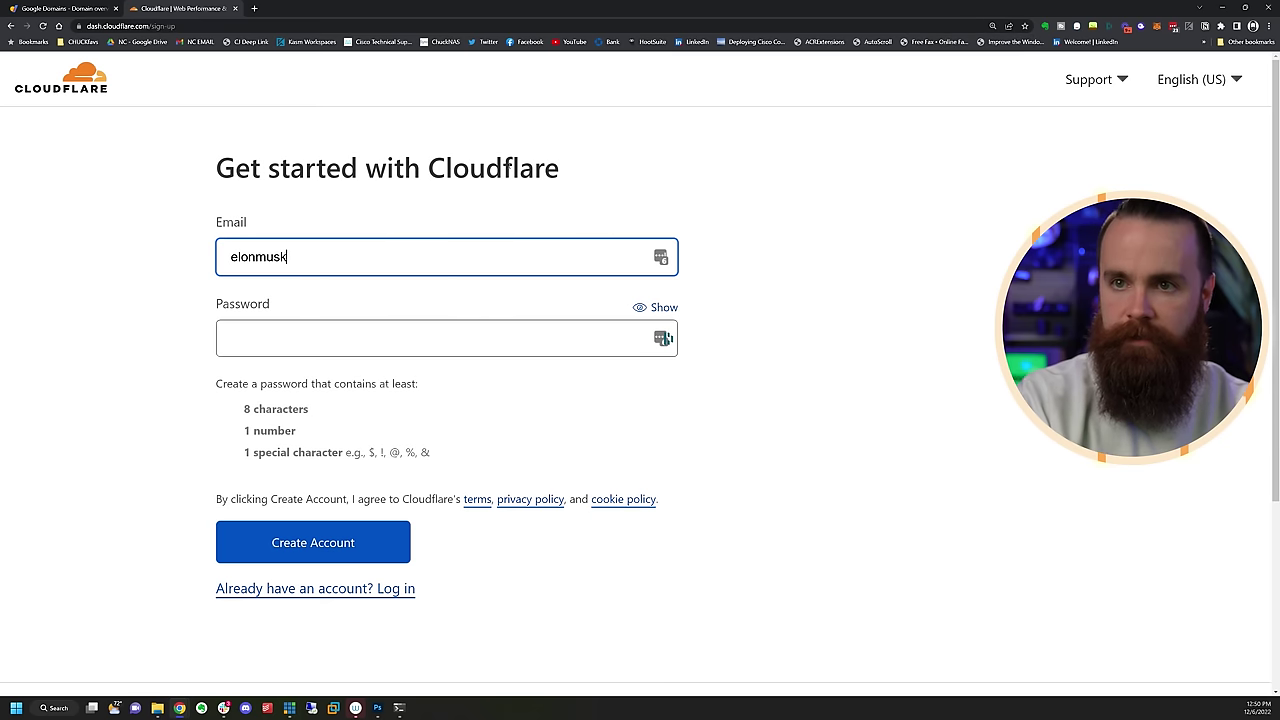
key(Tab)
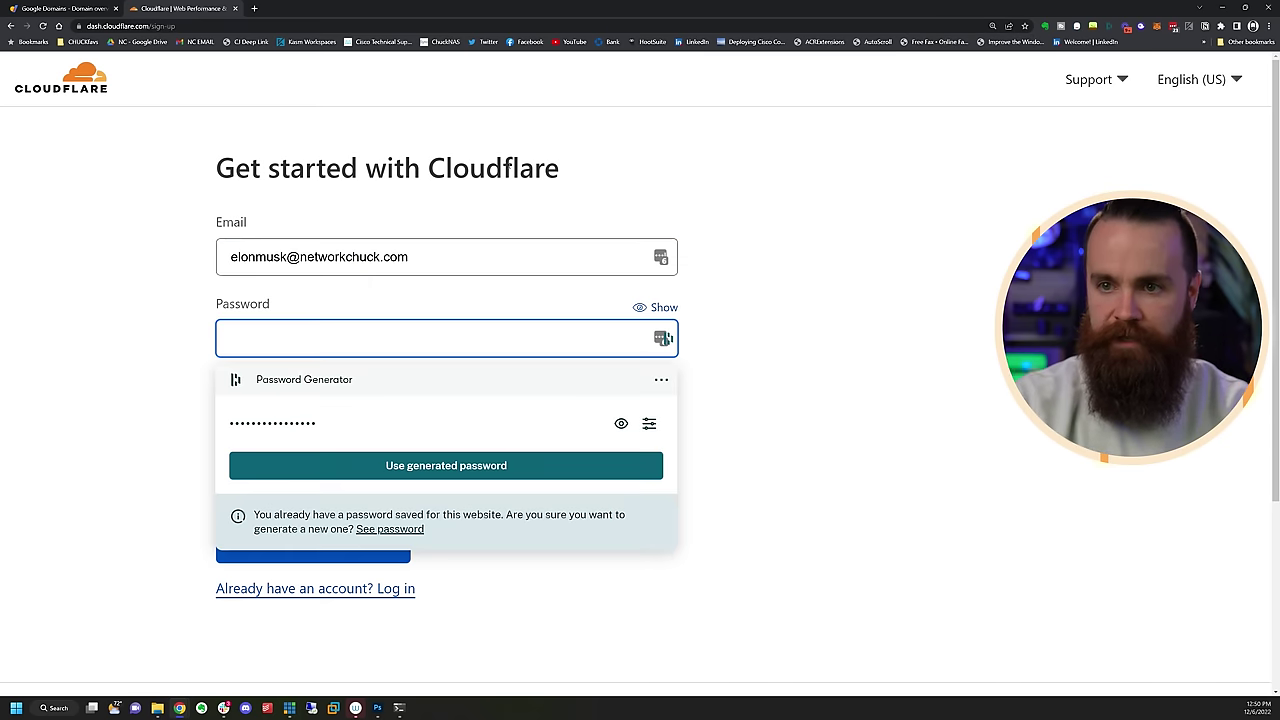
click(443, 463)
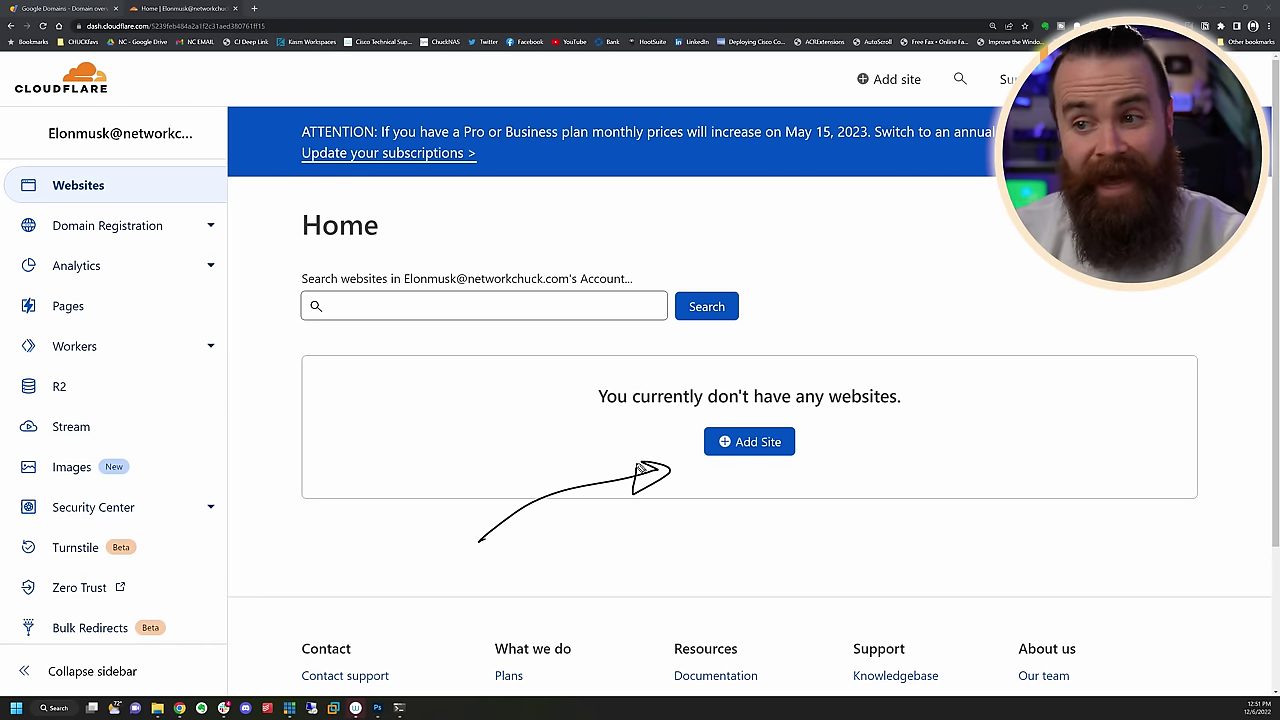
Add elonmuskhomelab.com as a site on the Free plan and review its DNS records
click(749, 442)
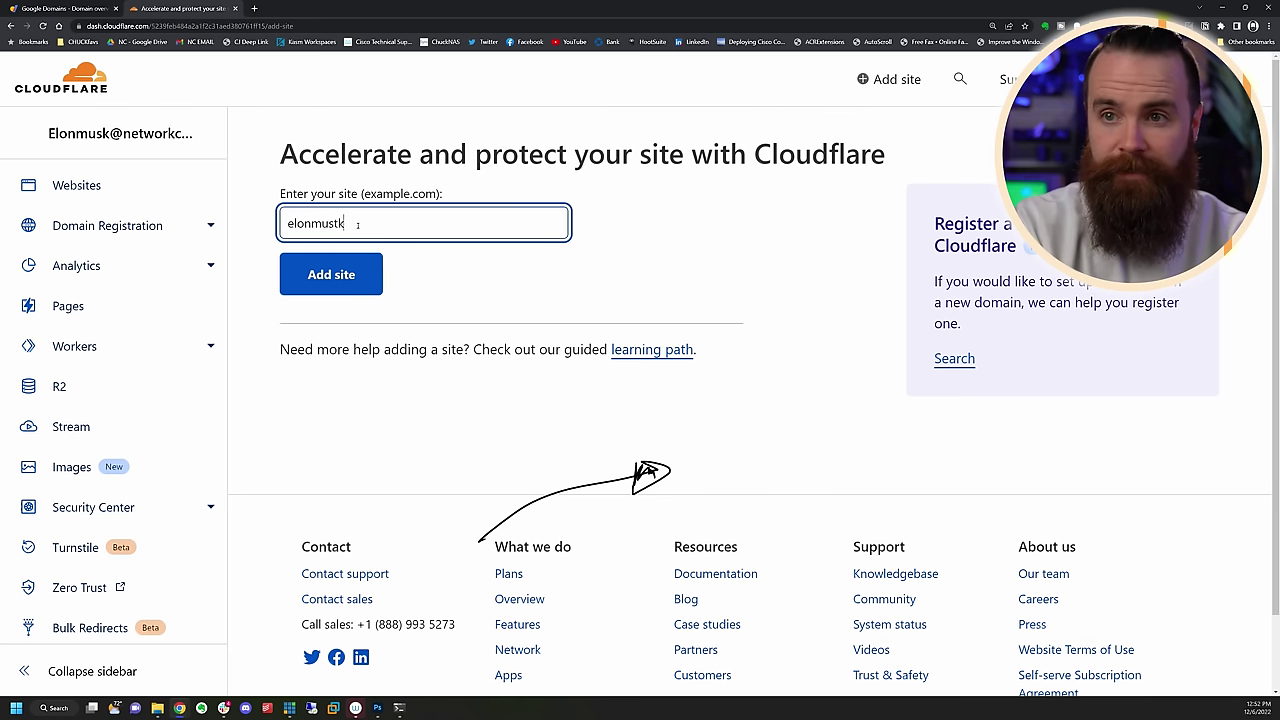
click(331, 274)
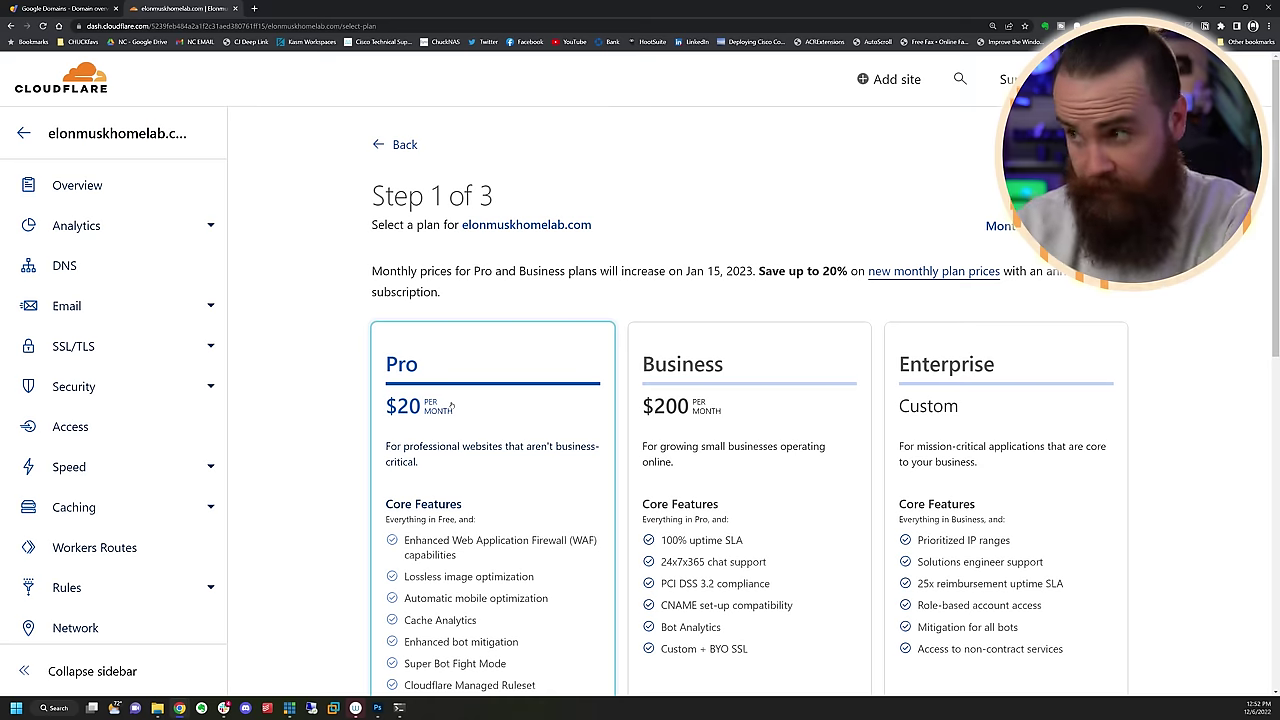
scroll(451, 404, down, 5)
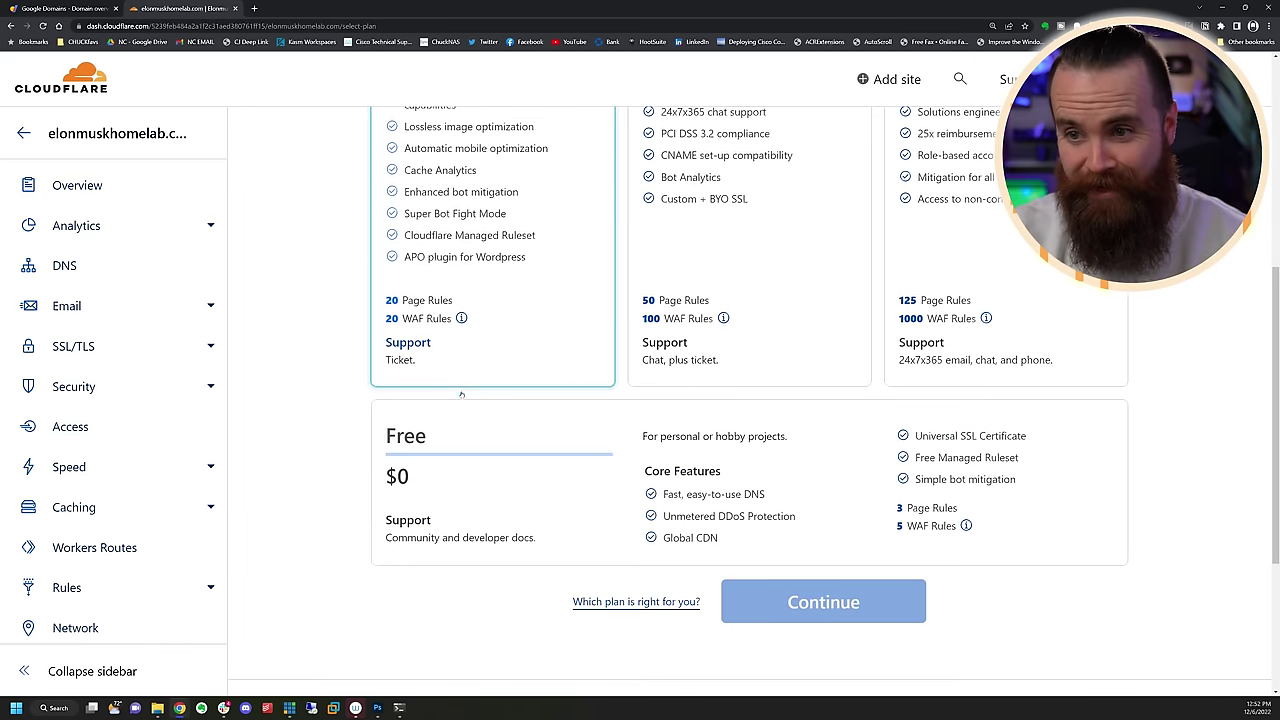
click(559, 494)
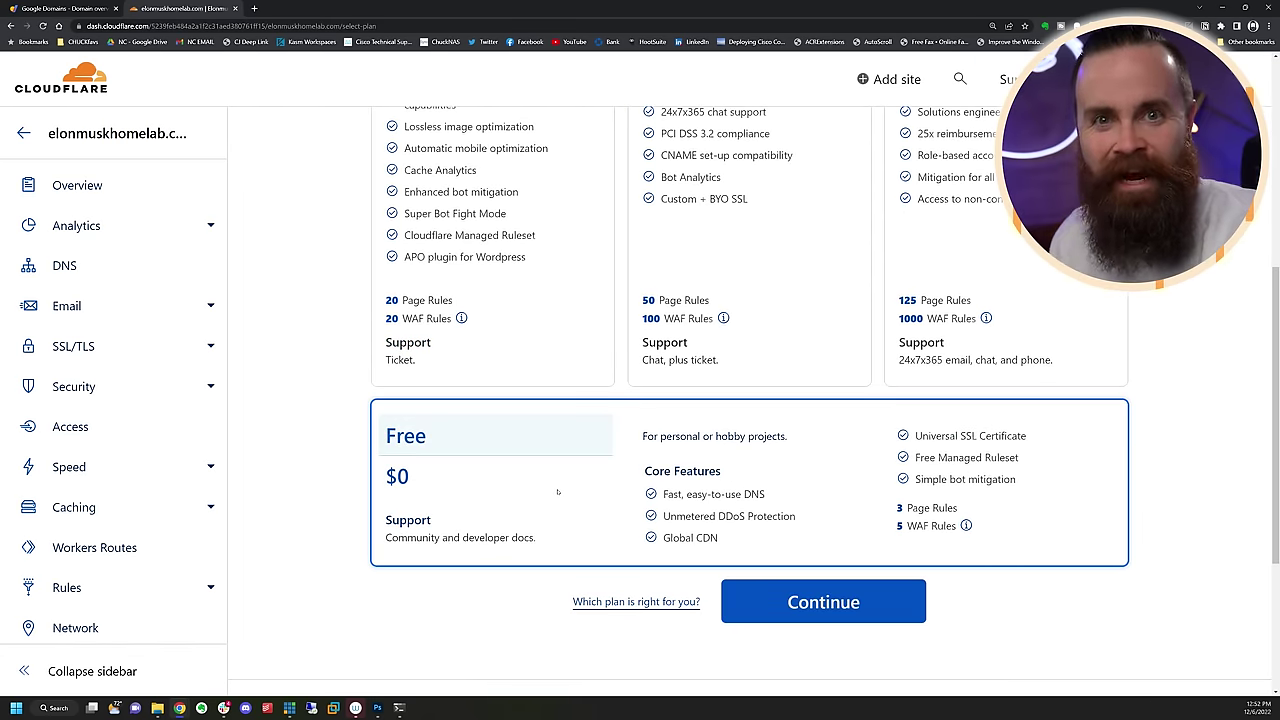
click(823, 602)
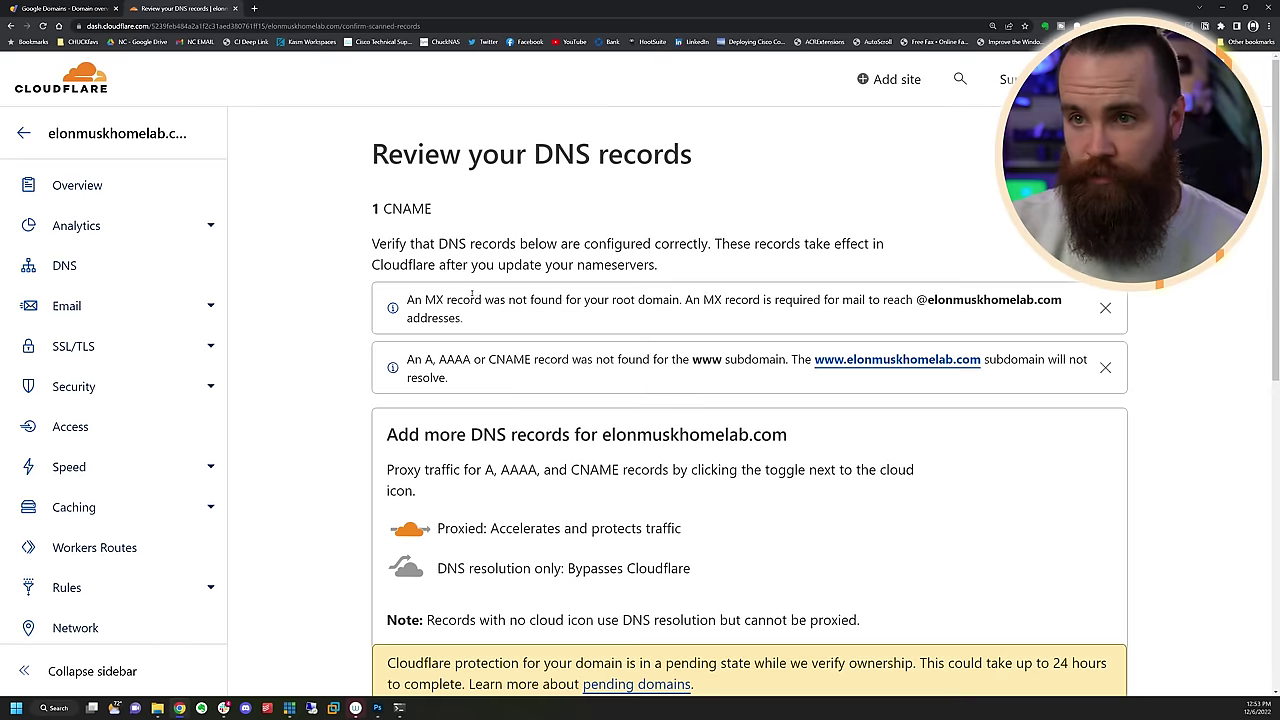
scroll(472, 293, down, 6)
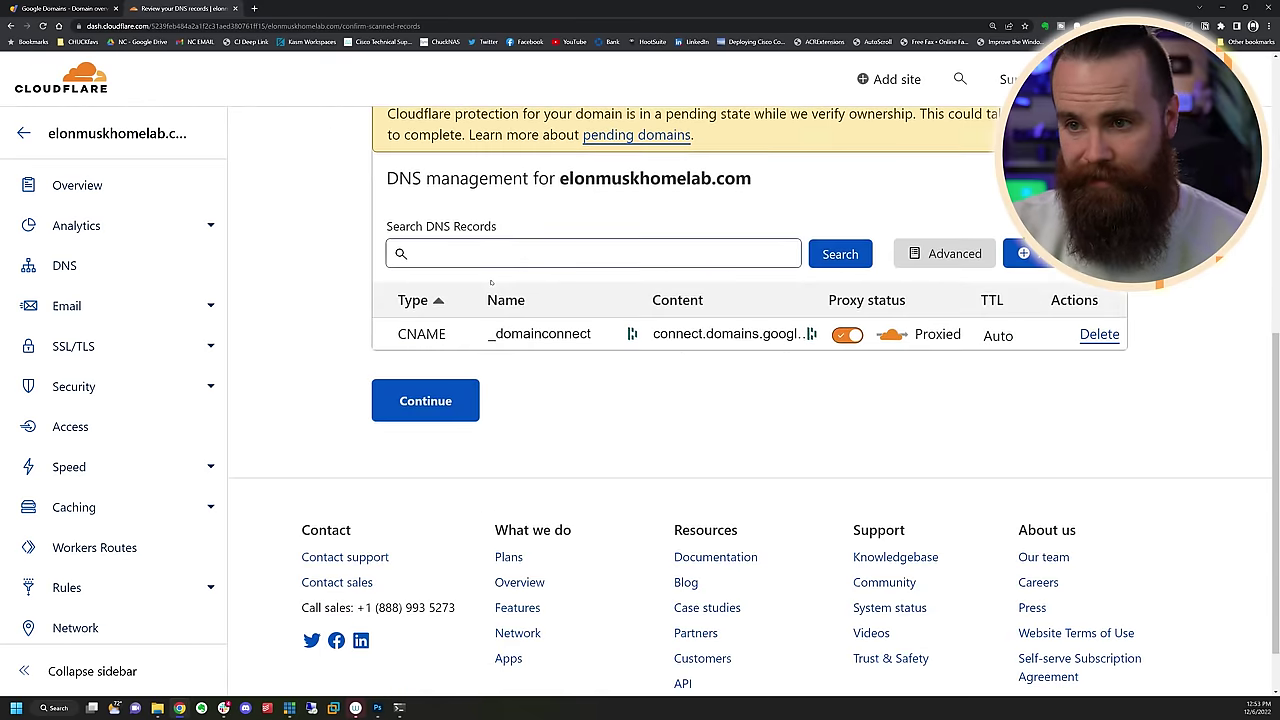
Copy Cloudflare's nameserver clarissa.ns.cloudflare.com from the nameserver instructions page
click(423, 400)
key(ctrl+plus)
key(ctrl+plus)
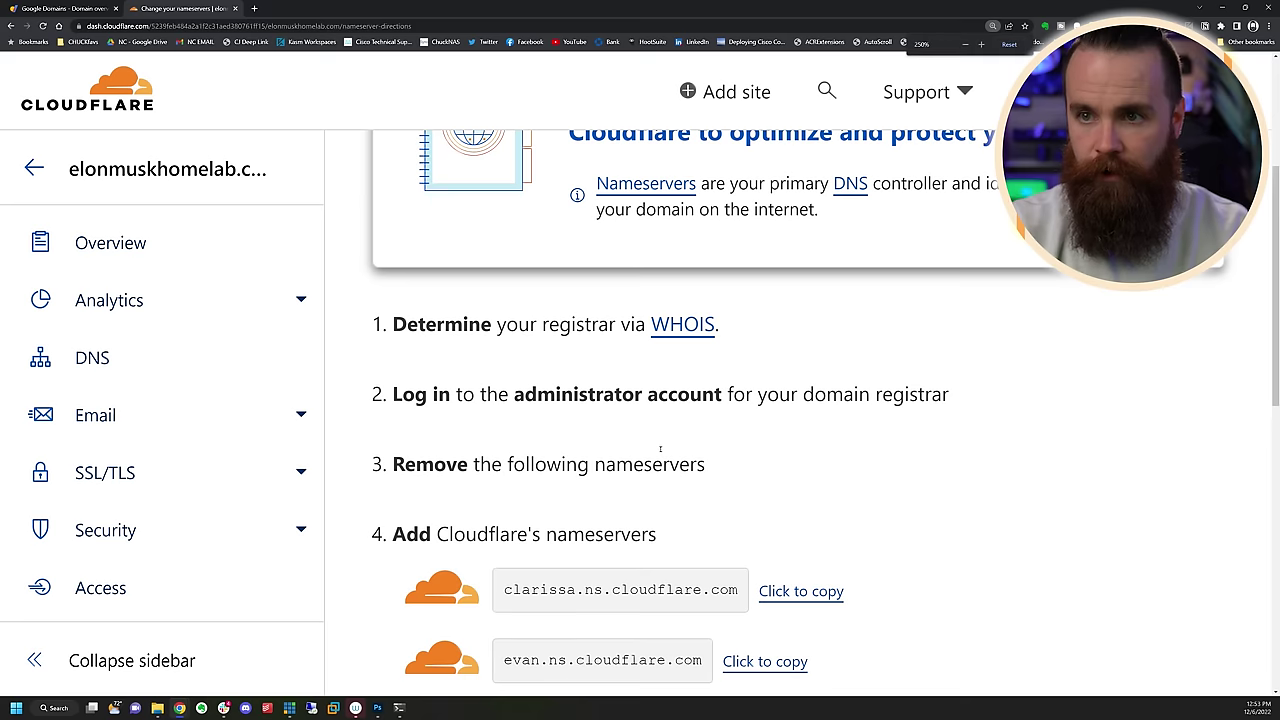
scroll(691, 443, down, 3)
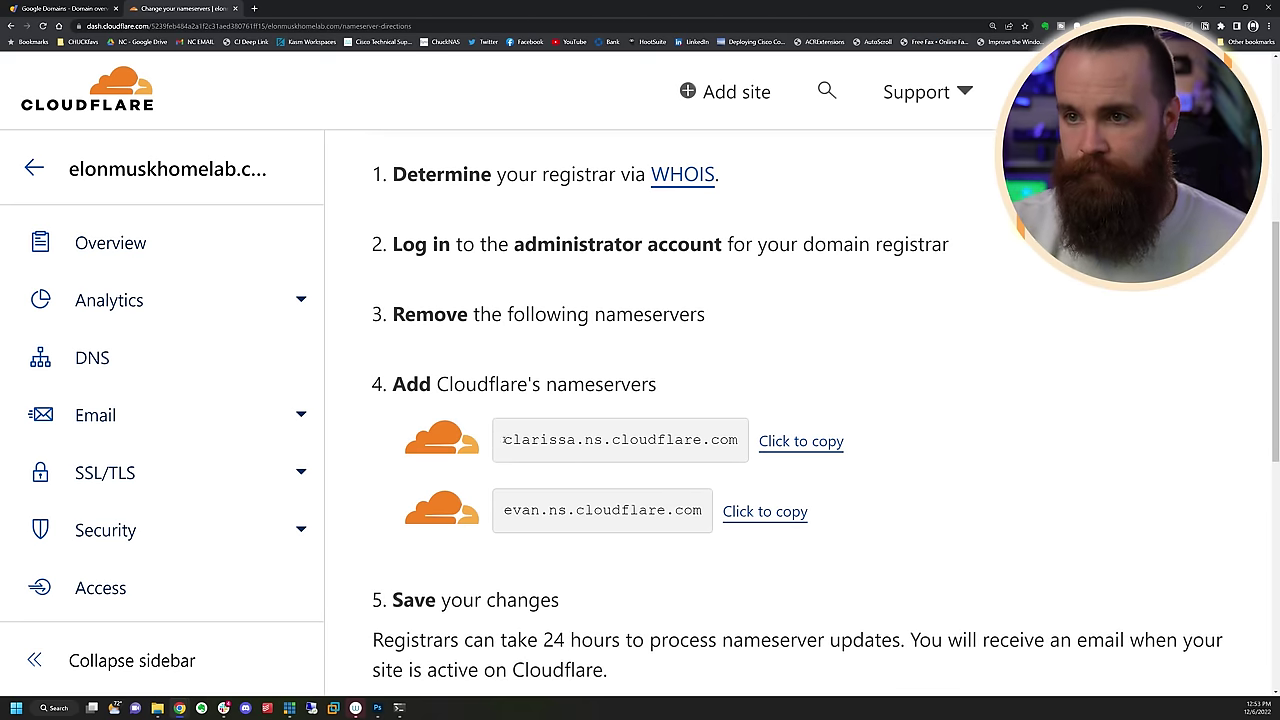
drag(718, 452, 722, 452)
click(668, 456)
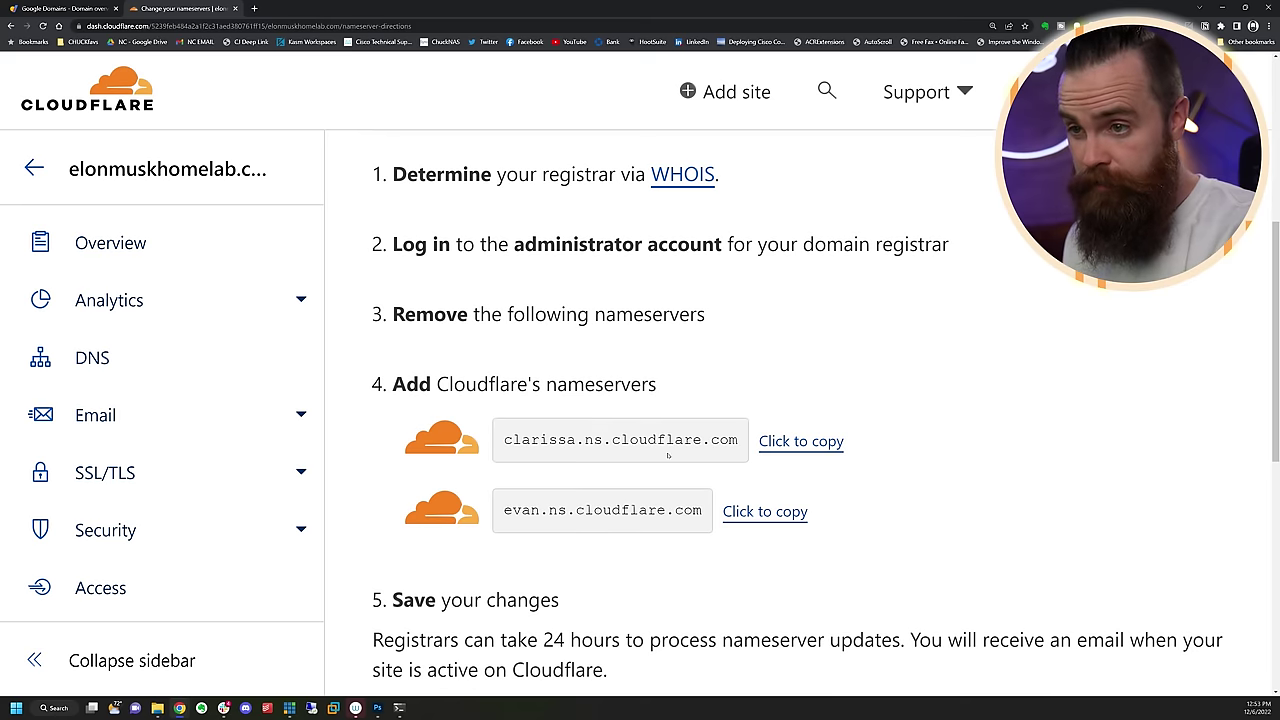
Set the domain's custom name servers in Google Domains to Cloudflare's, save, and make them active
click(48, 12)
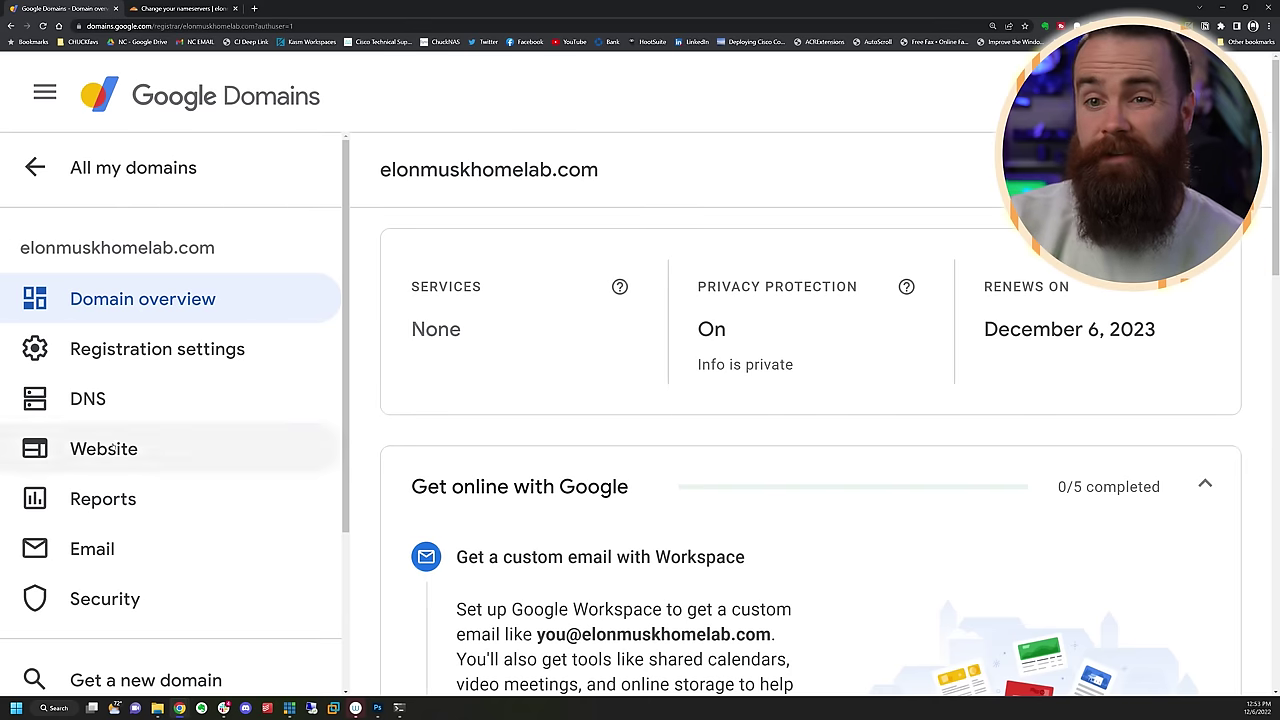
click(88, 398)
scroll(751, 563, up, 2)
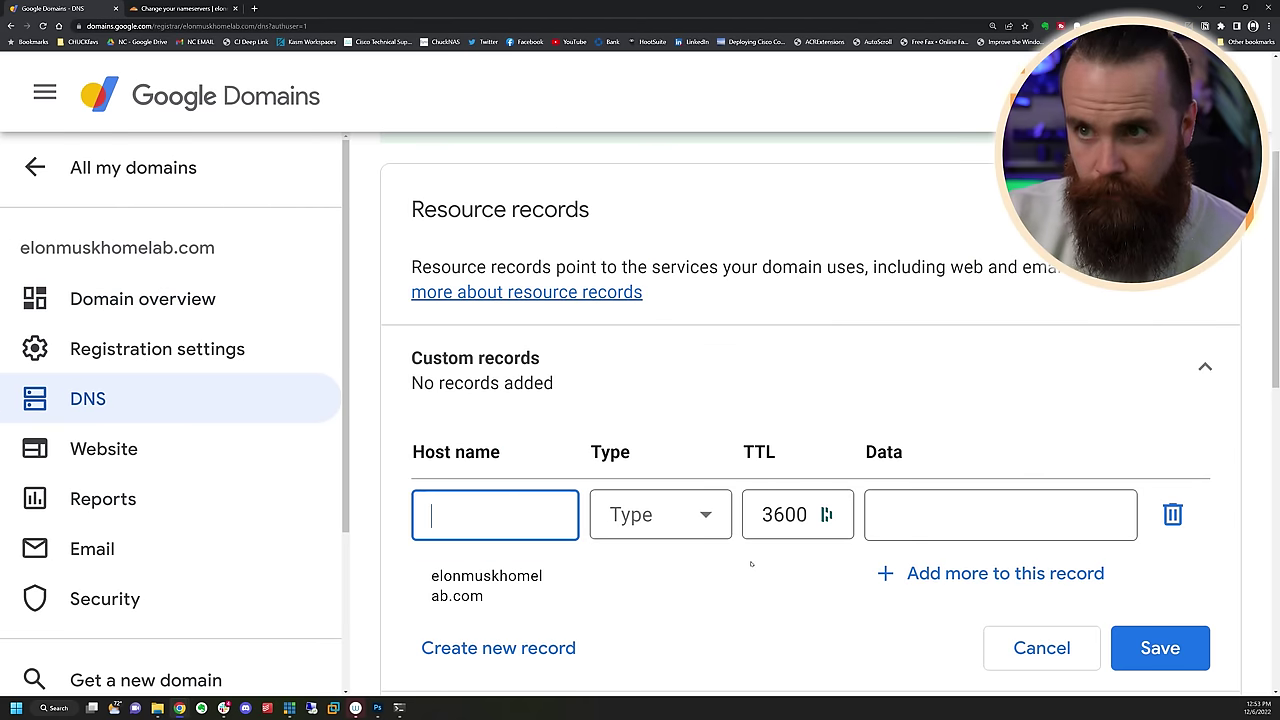
scroll(751, 563, up, 3)
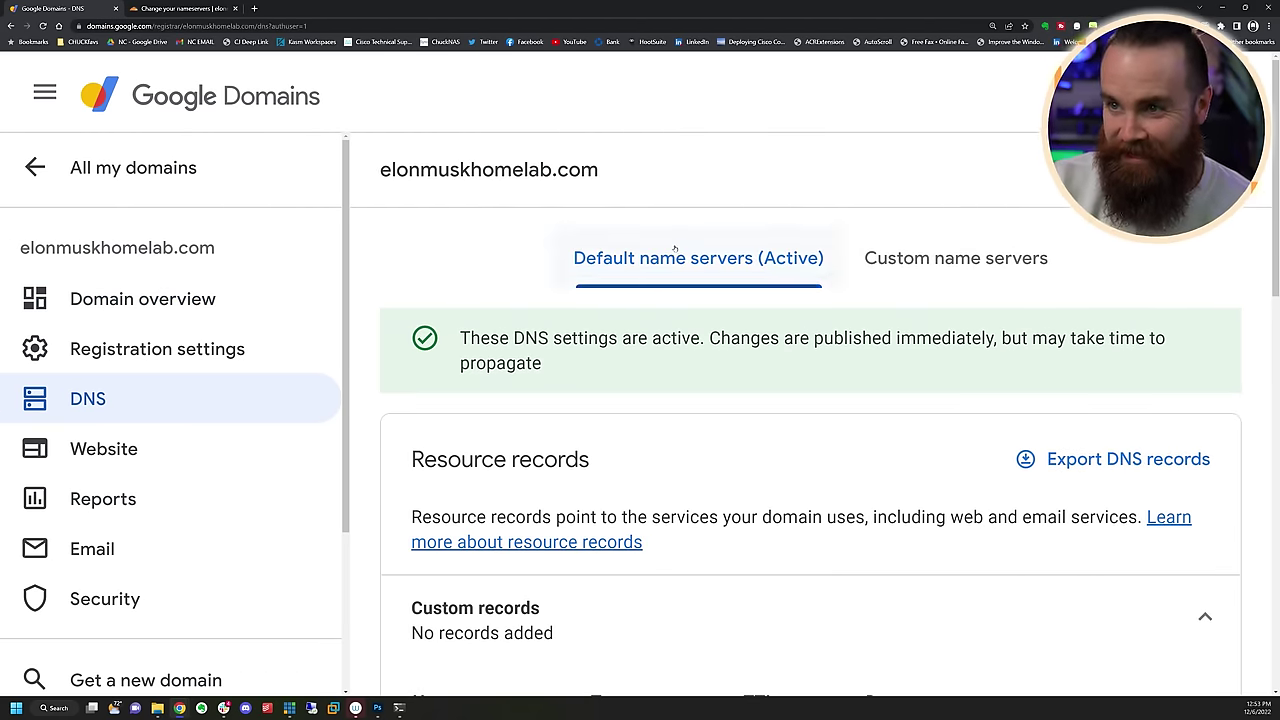
click(913, 255)
scroll(911, 347, down, 4)
click(604, 408)
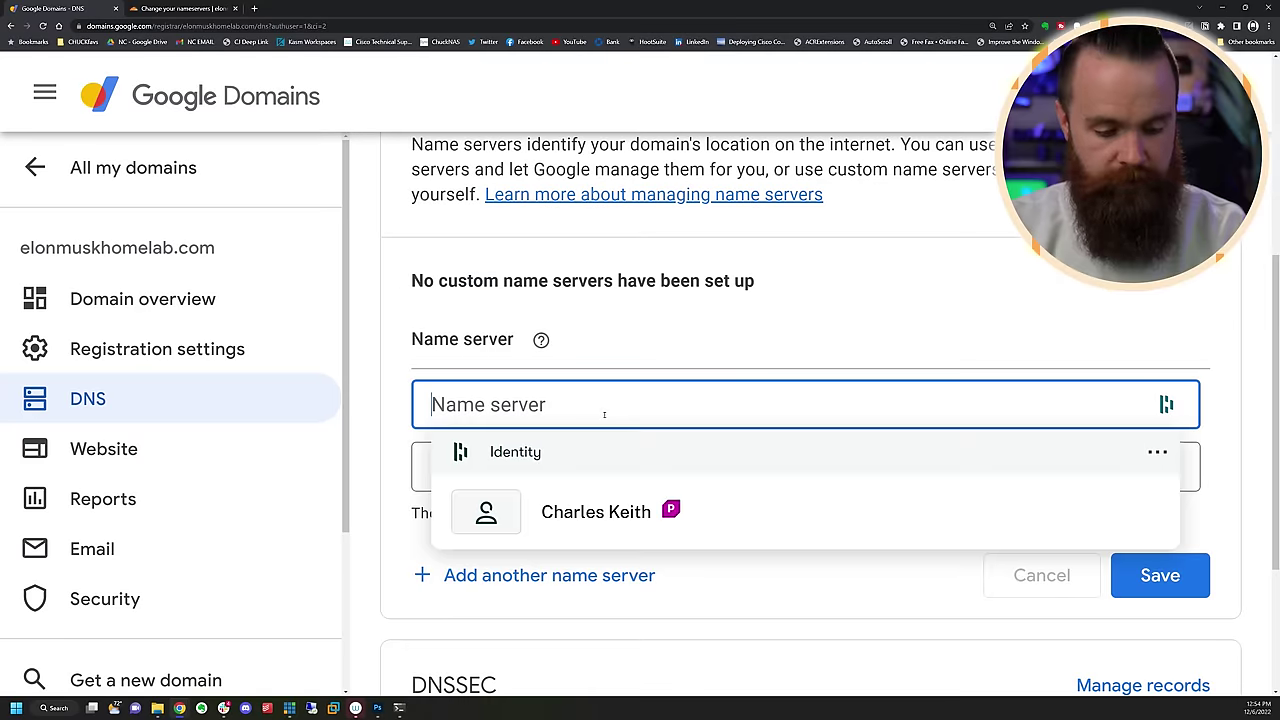
text(clarissa.ns.cloudflare.com)
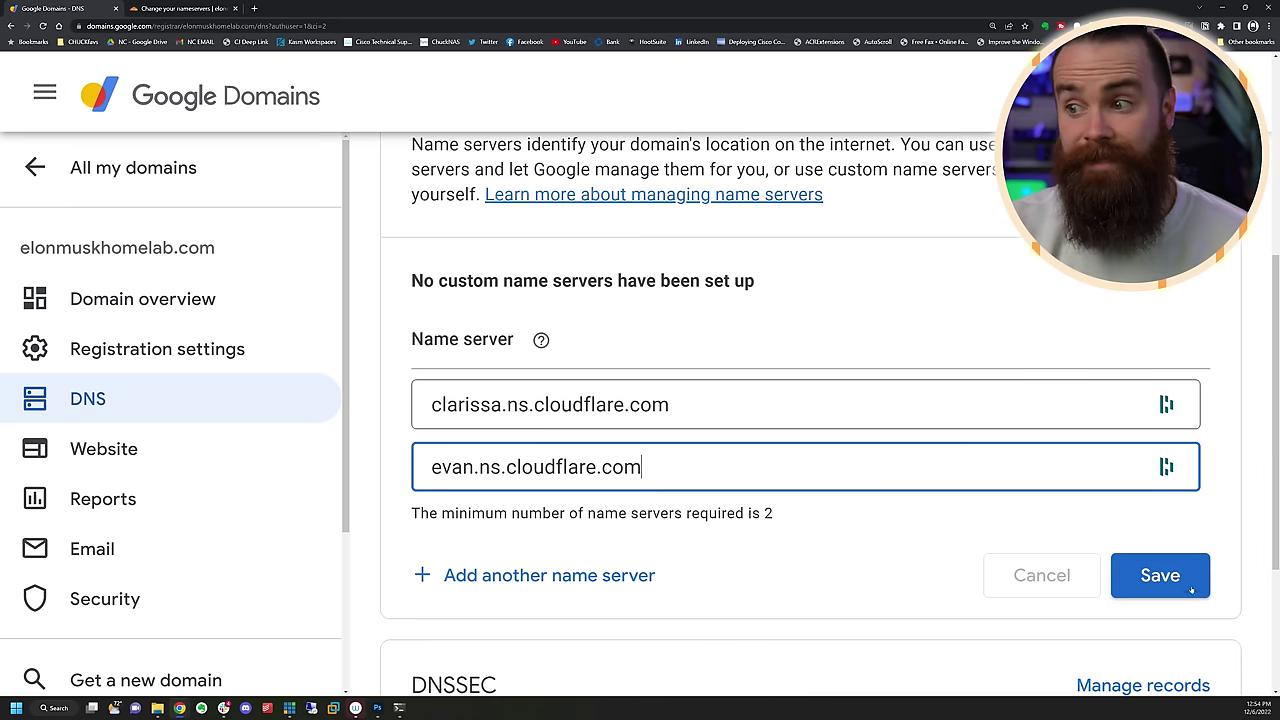
click(1160, 574)
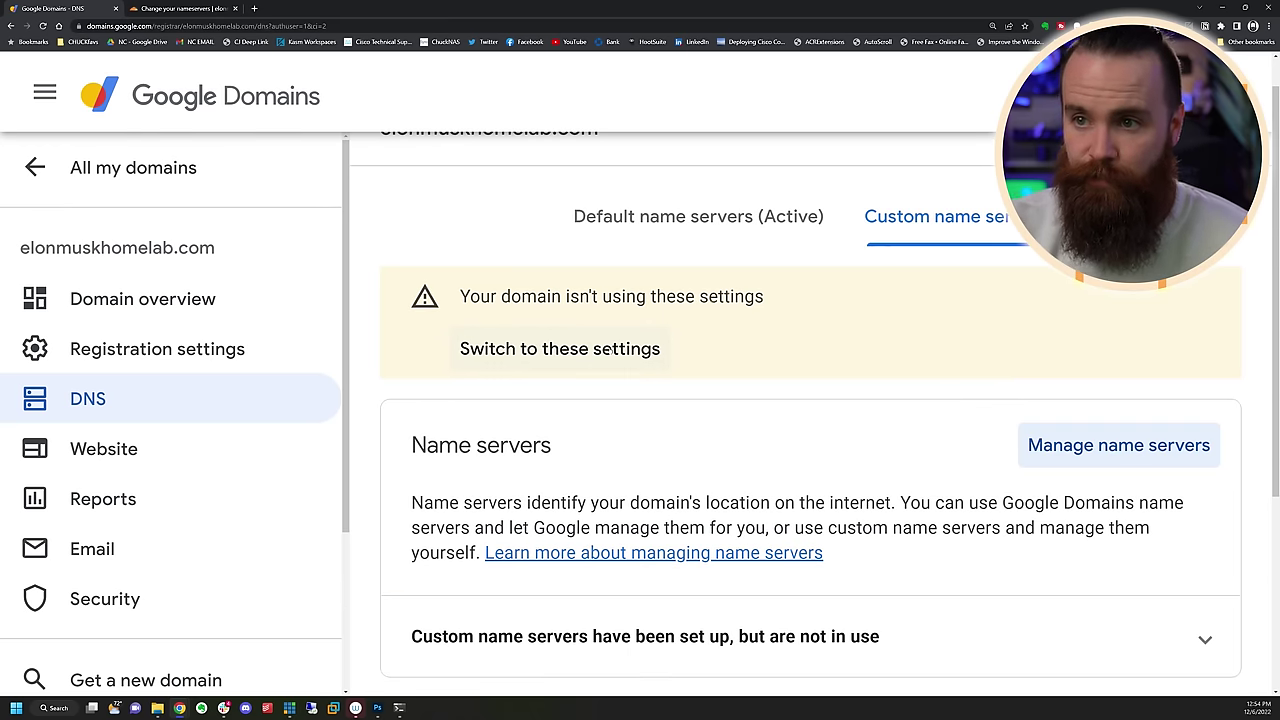
click(609, 349)
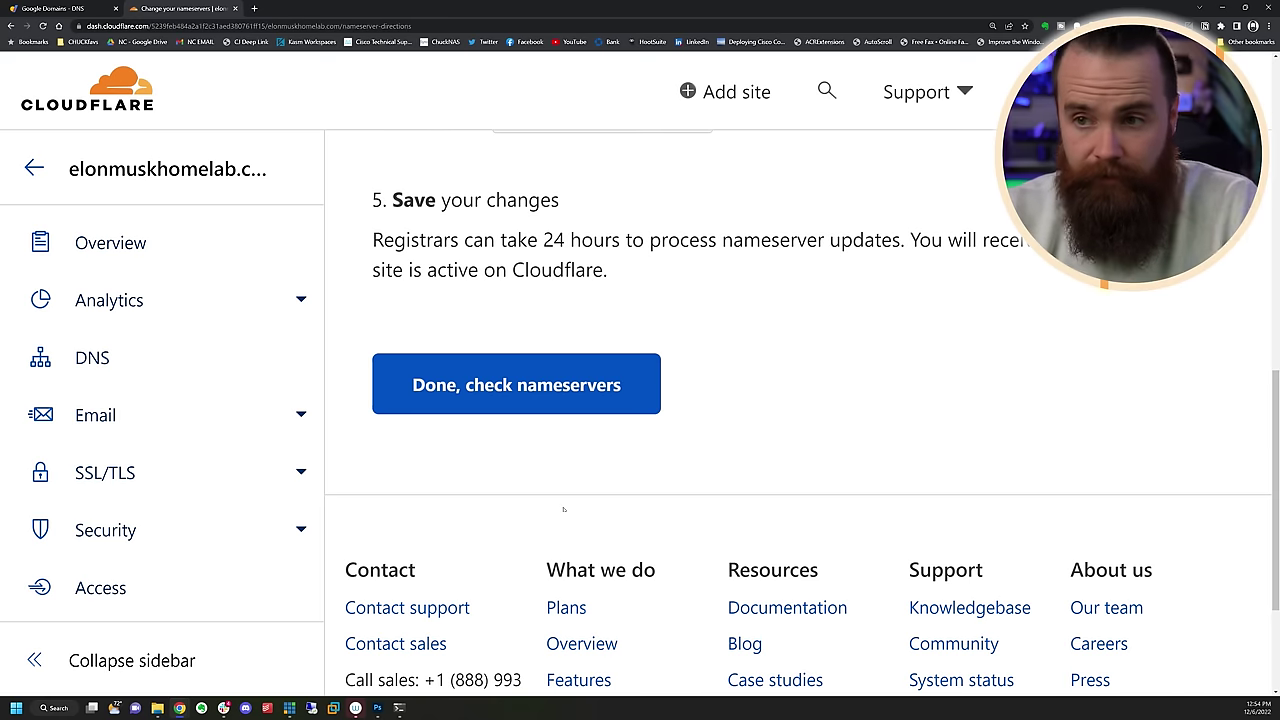
Confirm the nameserver change on Cloudflare and move on to the Zero Trust dashboard
click(513, 385)
scroll(513, 600, down, 1)
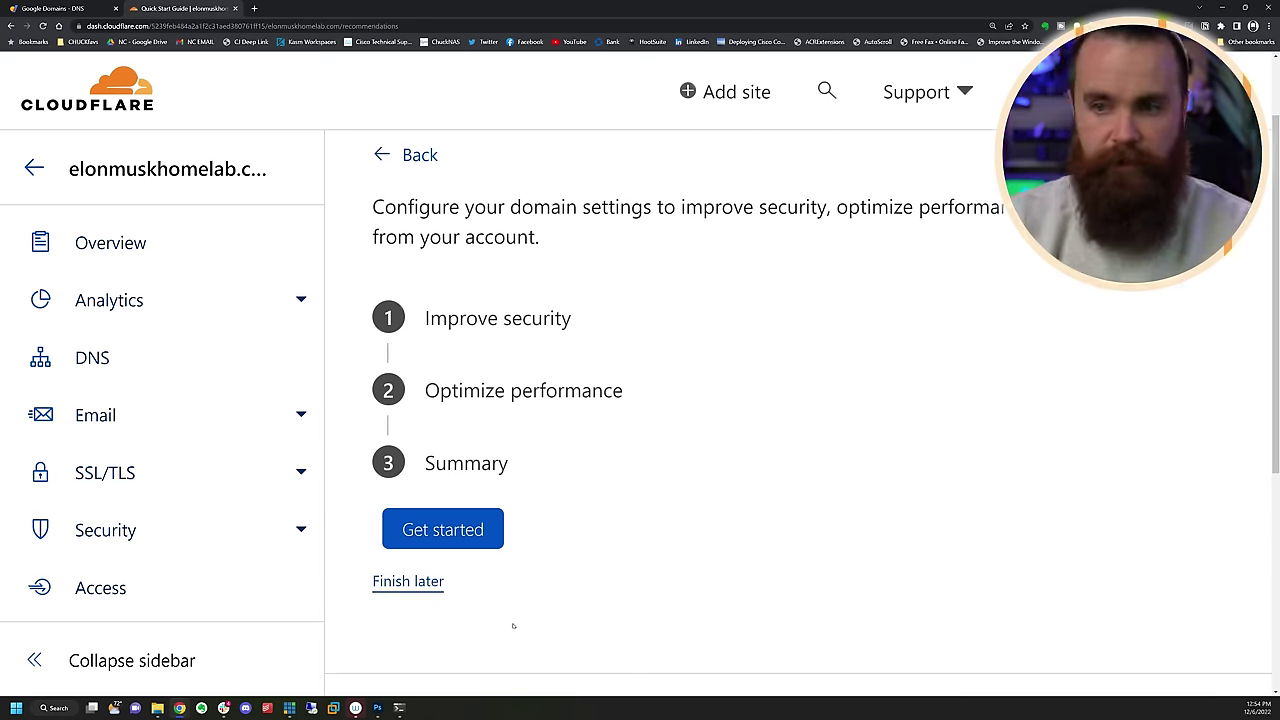
scroll(643, 407, down, 5)
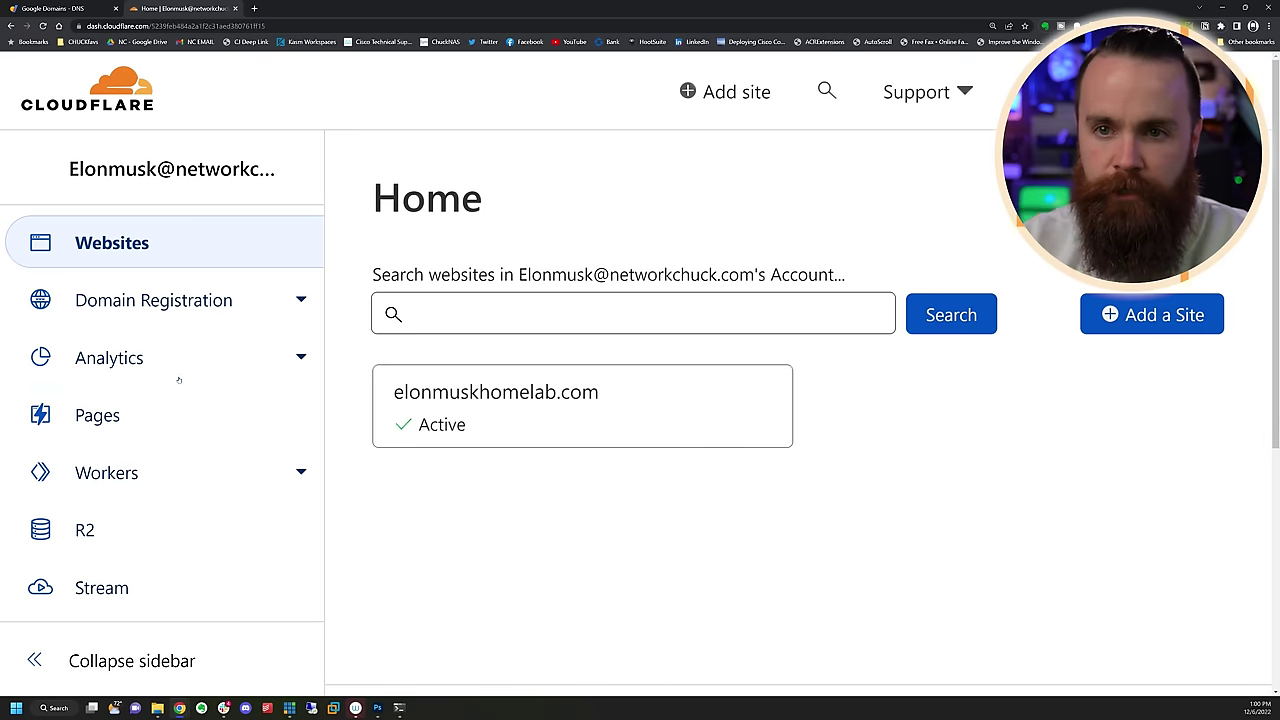
scroll(179, 380, down, 3)
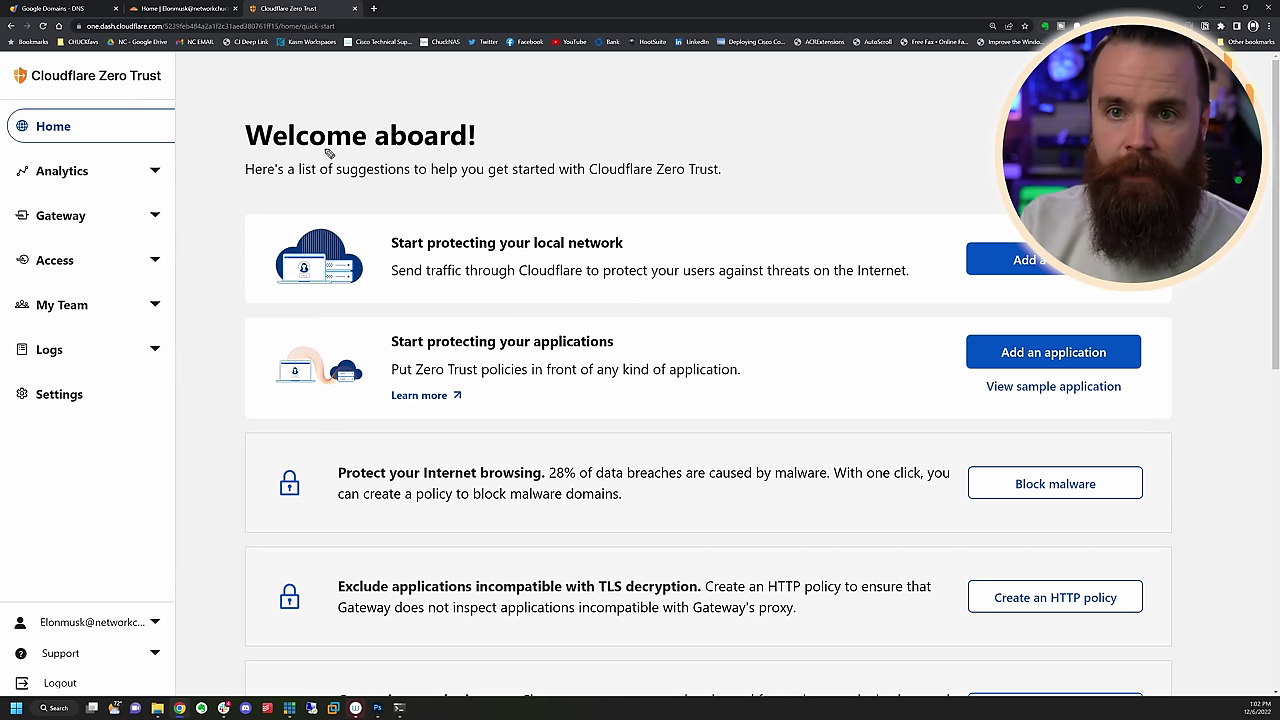
Begin Zero Trust account setup and confirm the team name
drag(580, 107, 305, 160)
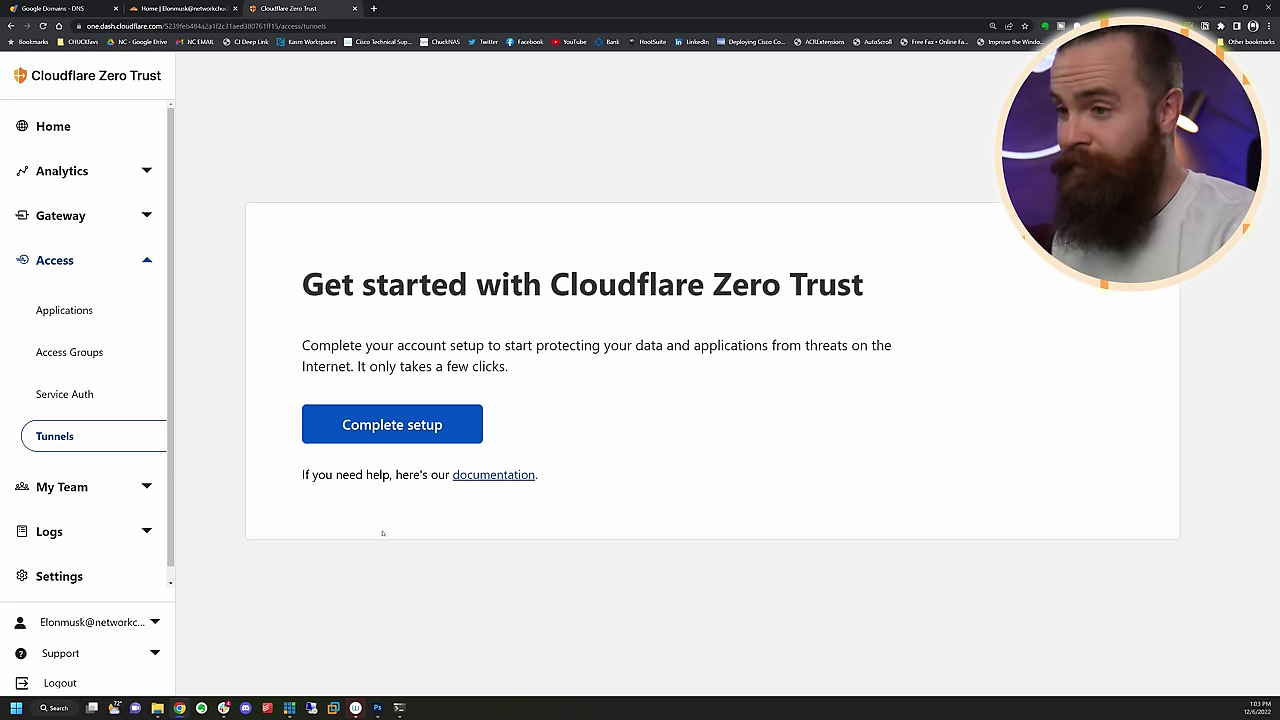
click(378, 425)
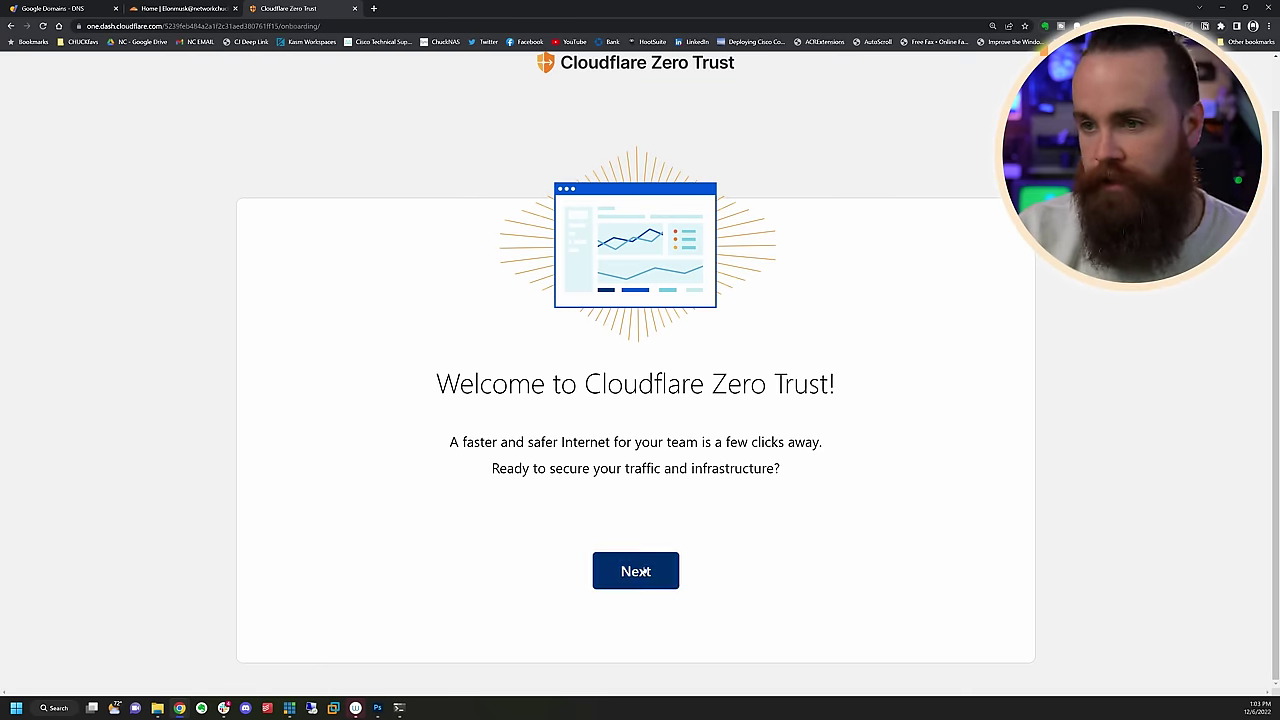
click(645, 571)
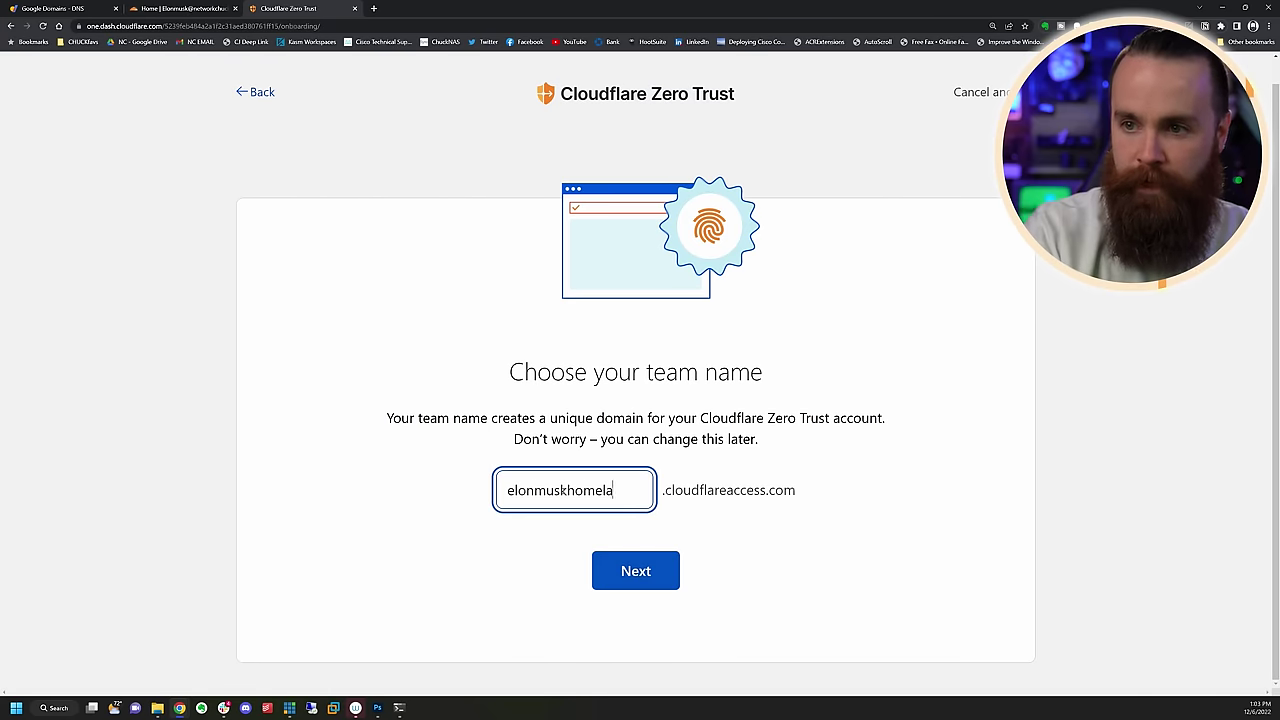
click(640, 568)
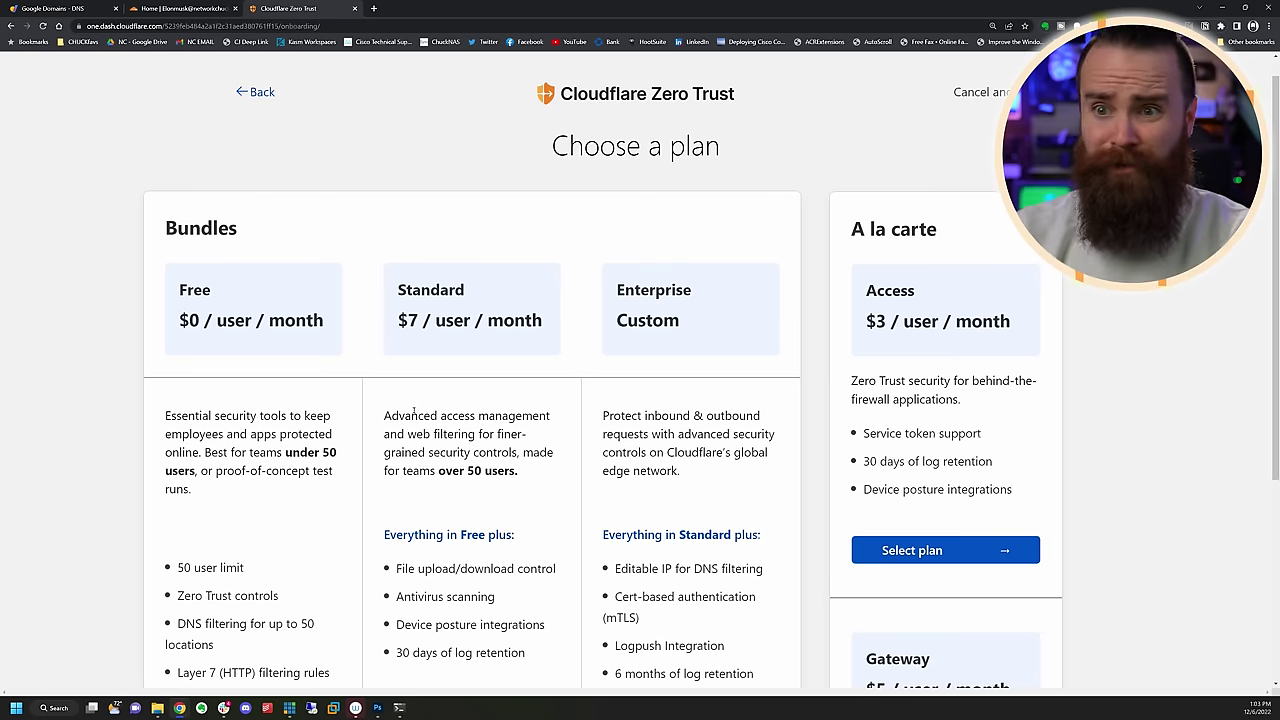
Choose the Zero Trust Free plan and add a payment method
scroll(175, 255, down, 2)
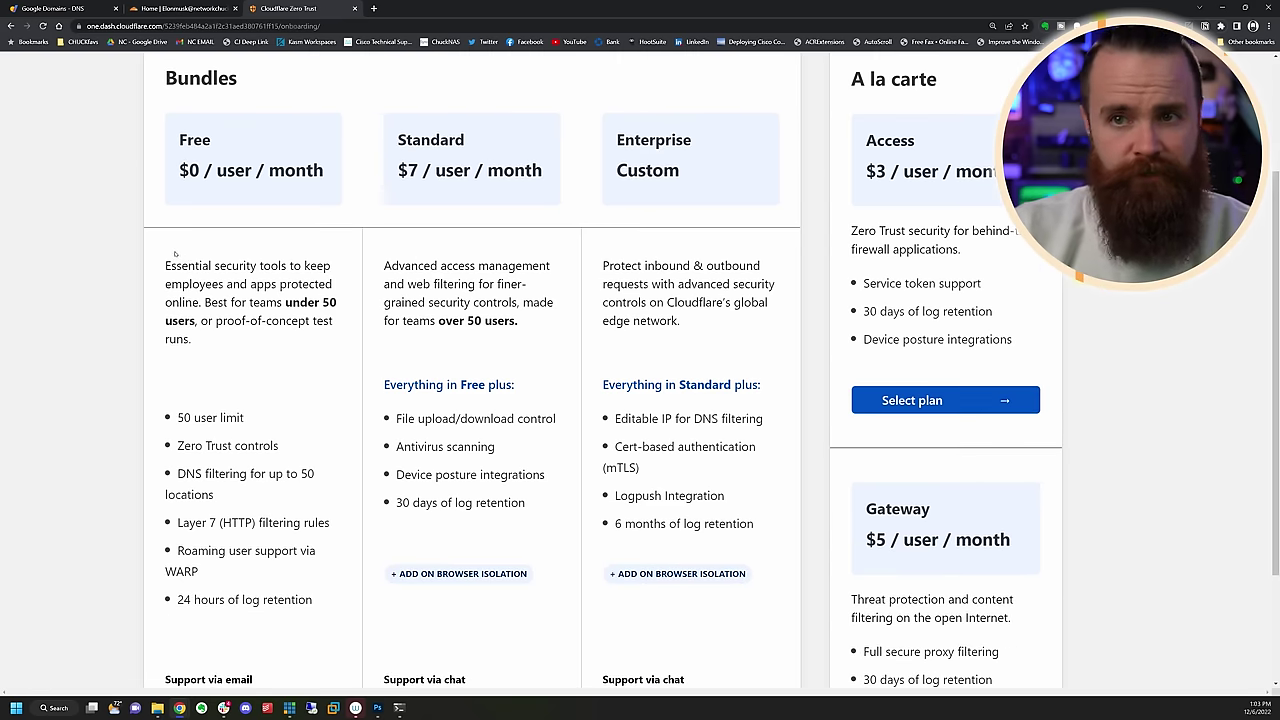
scroll(213, 267, down, 2)
click(221, 625)
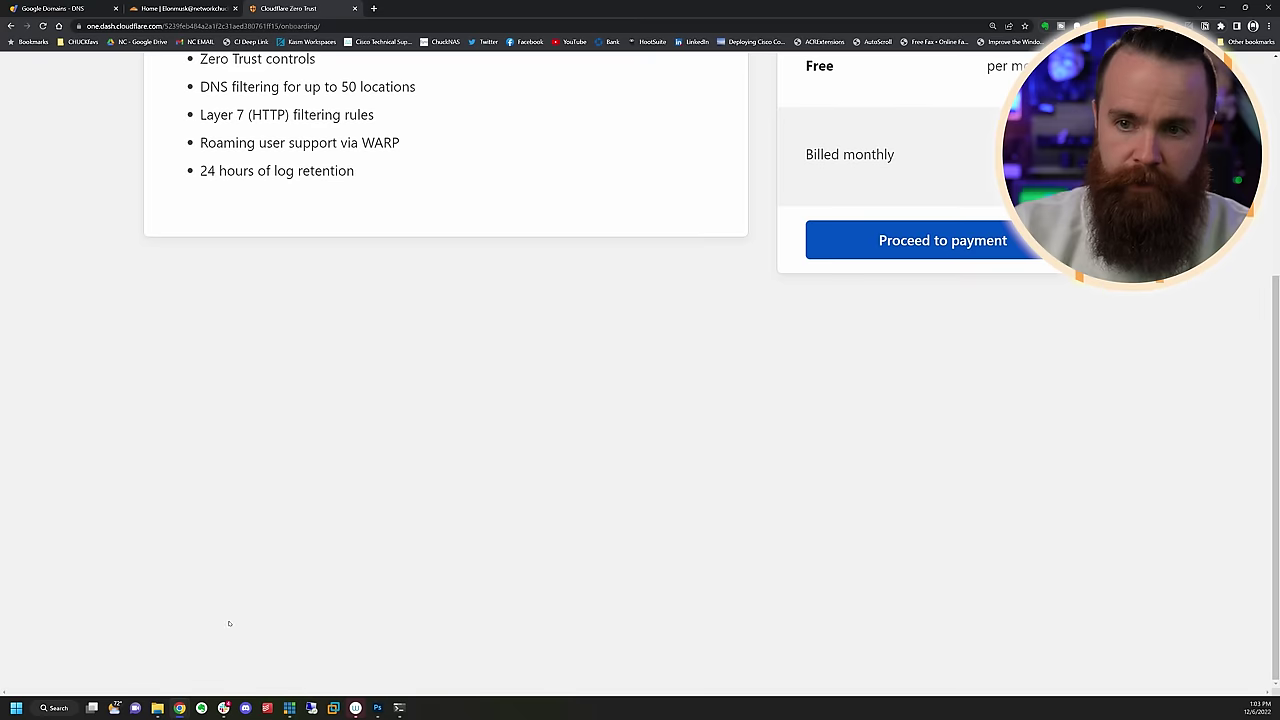
scroll(440, 447, up, 4)
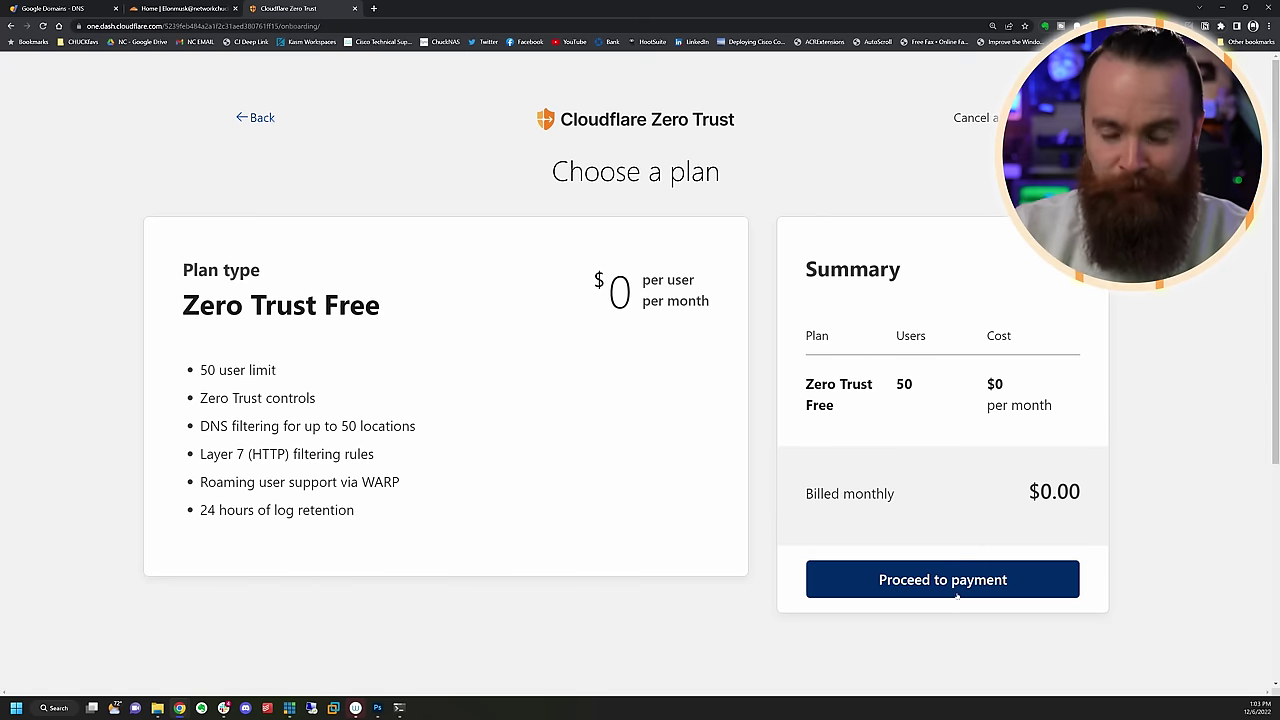
click(957, 595)
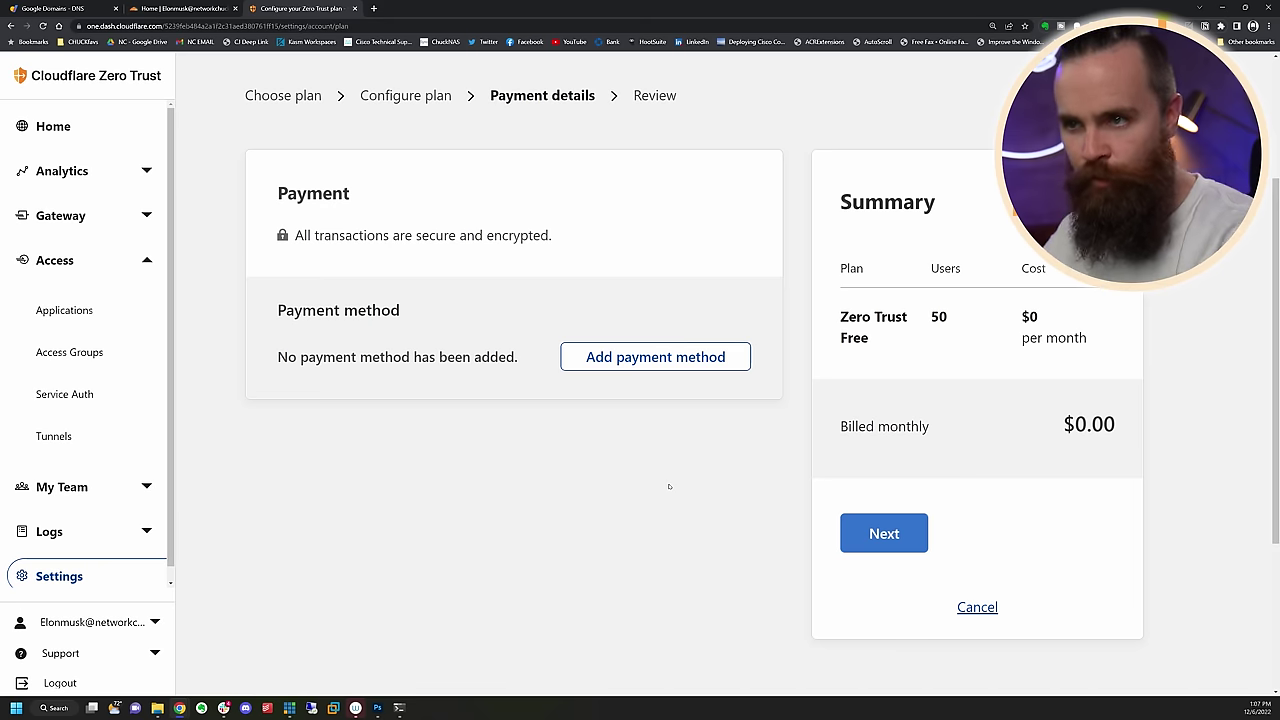
click(656, 359)
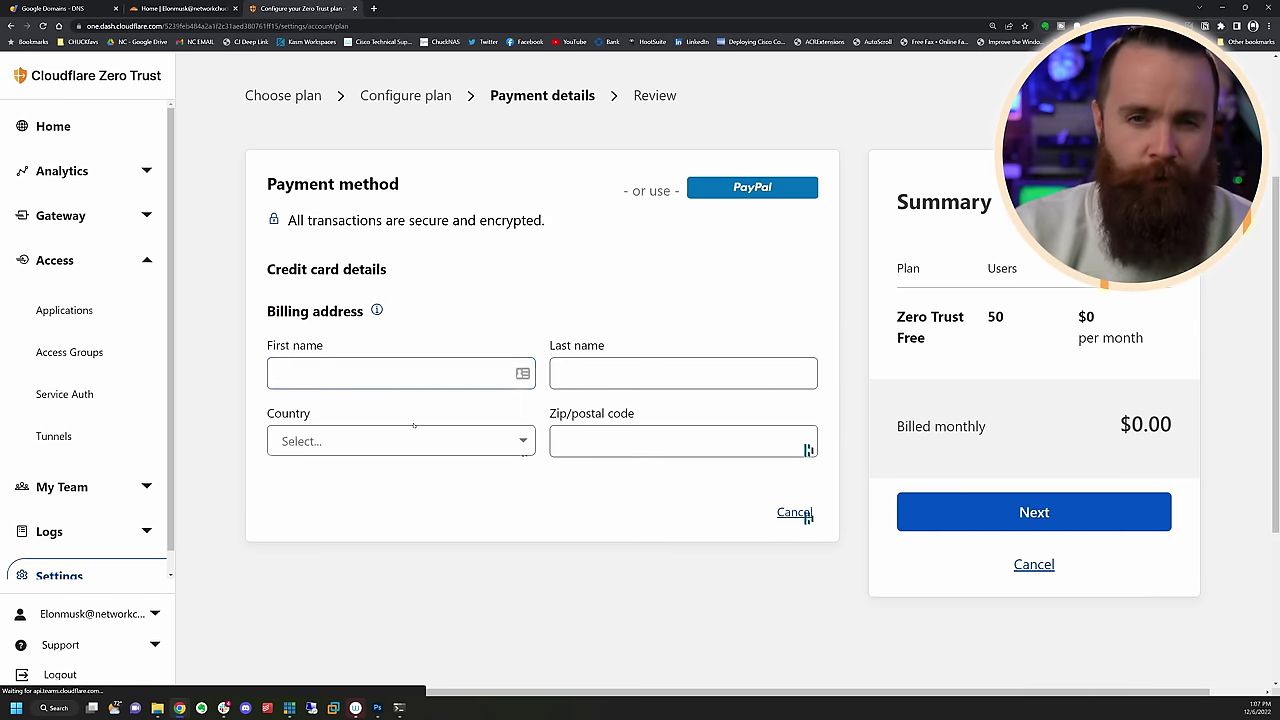
scroll(380, 566, up, 1)
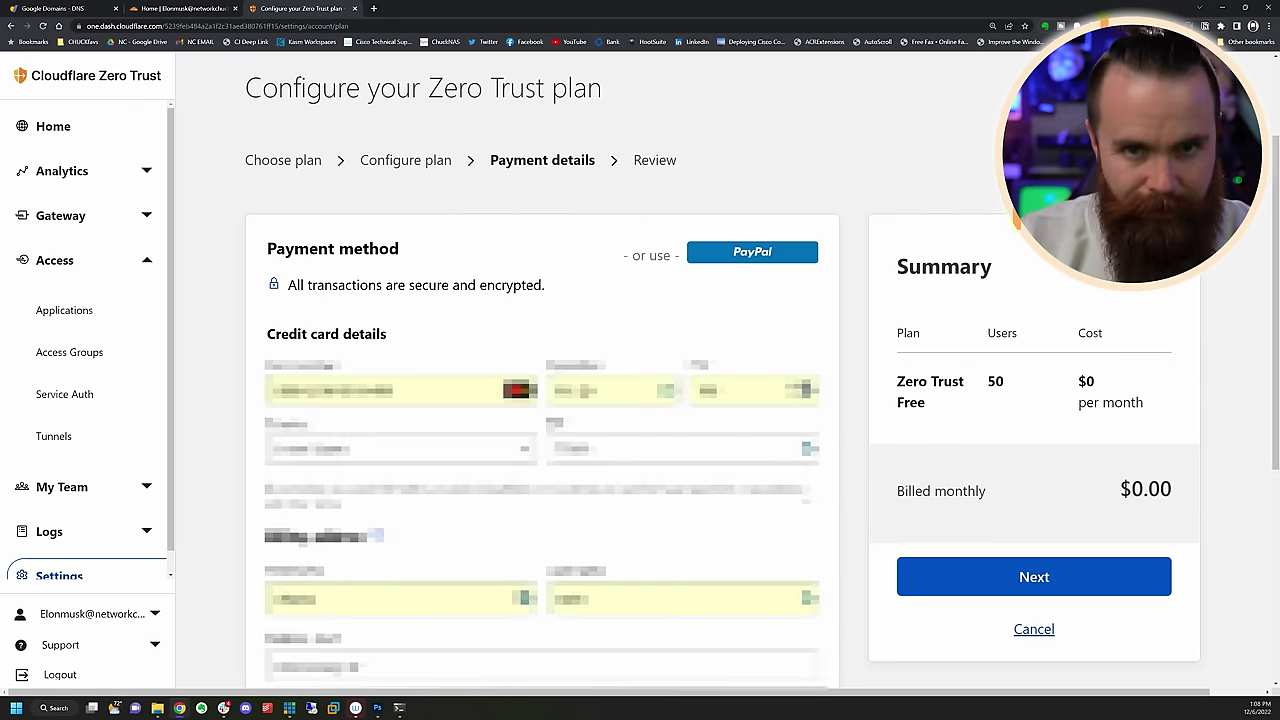
click(1034, 577)
scroll(940, 424, down, 2)
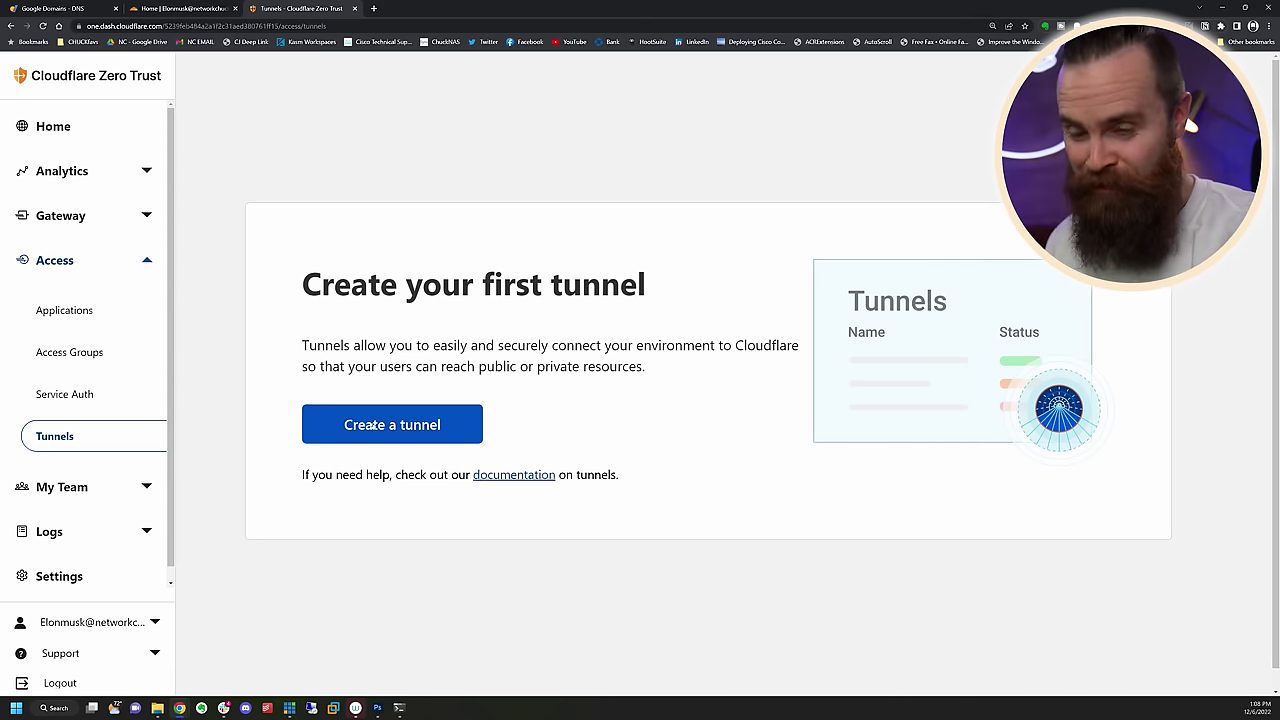
Create a new tunnel named elonmuskshouse
click(372, 425)
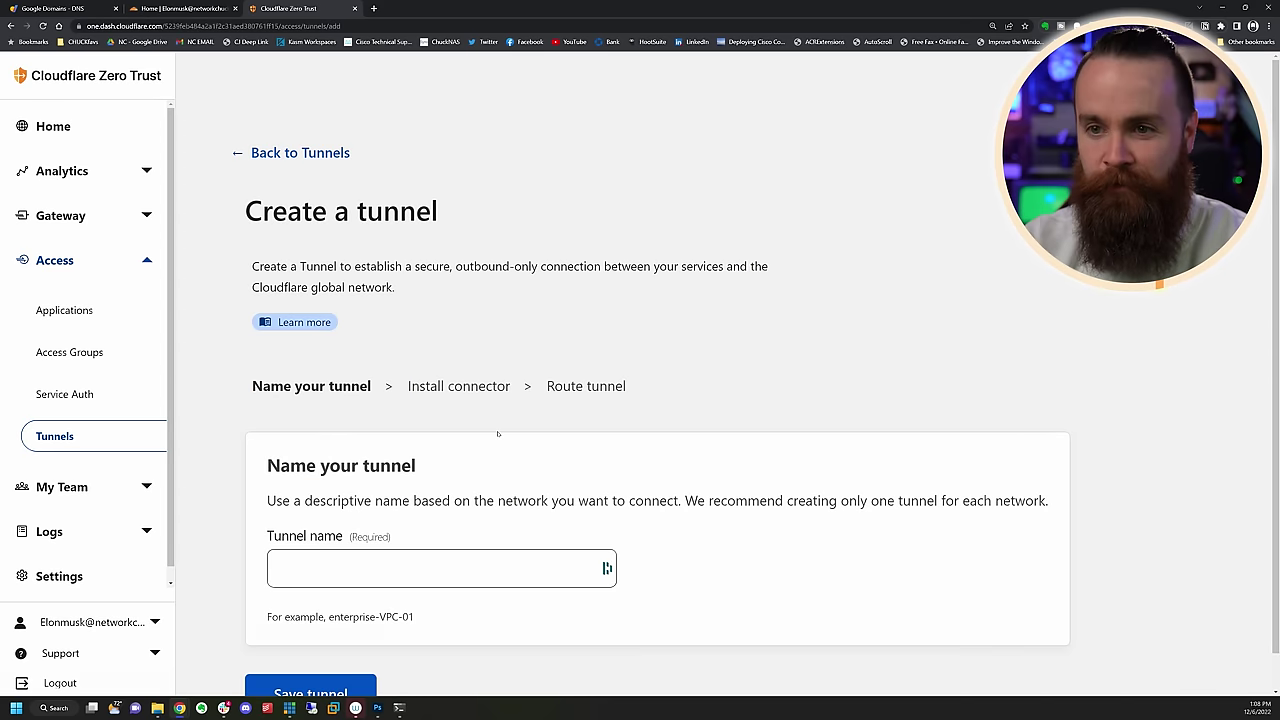
scroll(498, 433, down, 1)
click(423, 518)
text(elonmuskshouse)
key(Return)
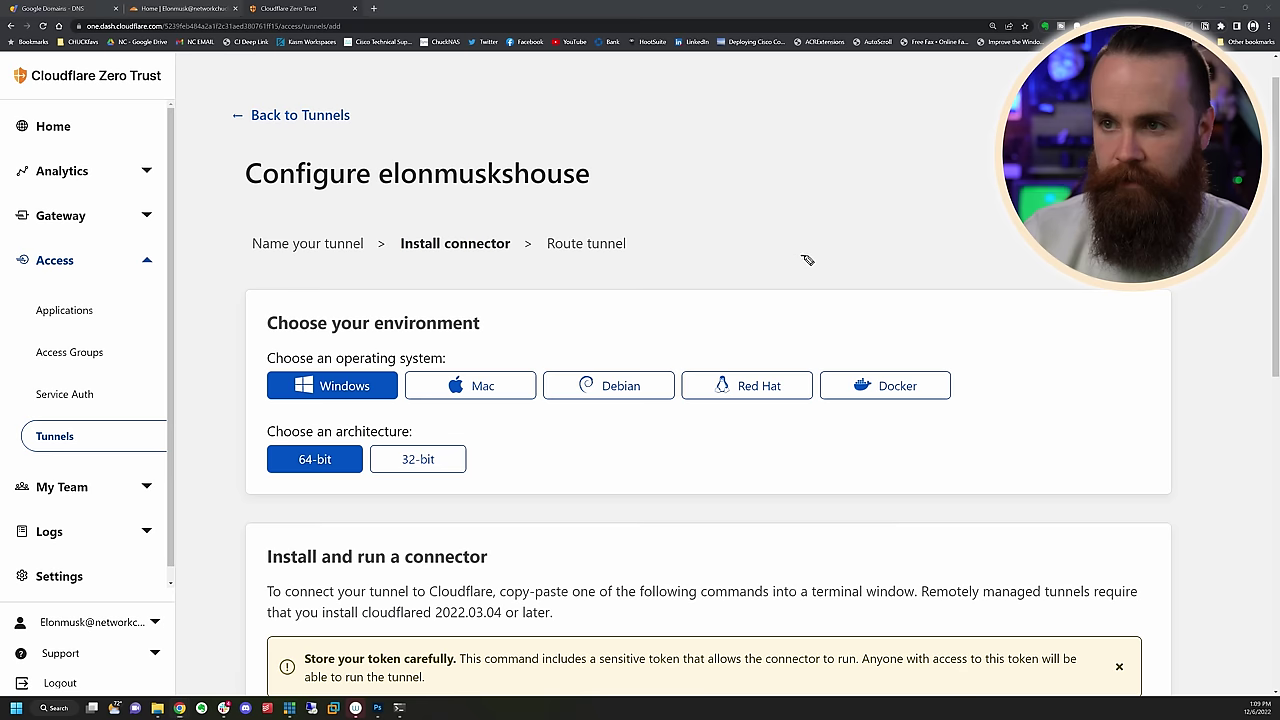
Select Docker as the connector environment and copy its install command
mouse_move(806, 258)
mouse_down()
mouse_move(668, 342)
mouse_move(702, 338)
mouse_up()
drag(869, 355, 836, 351)
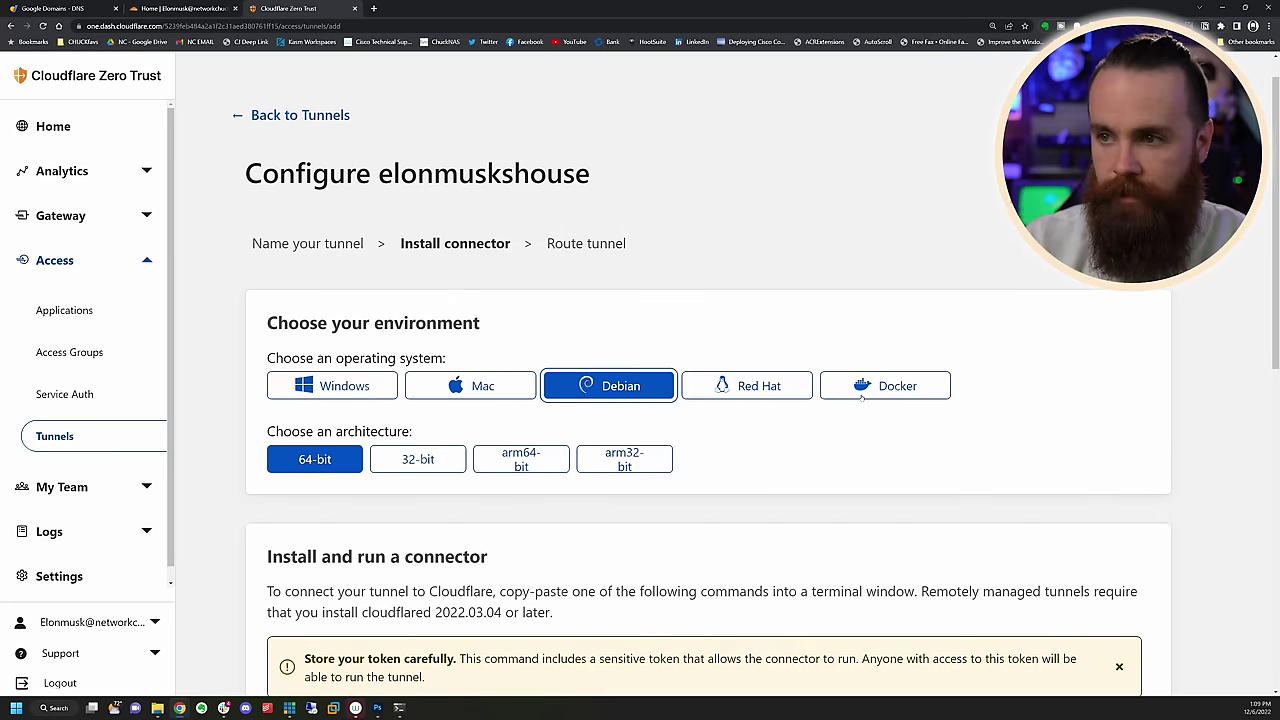
click(886, 382)
scroll(1146, 384, down, 2)
mouse_move(1195, 408)
mouse_down()
mouse_move(1180, 472)
mouse_move(1140, 505)
mouse_up()
Check the installed Docker version with docker --version
key(alt+Tab)
key(Return)
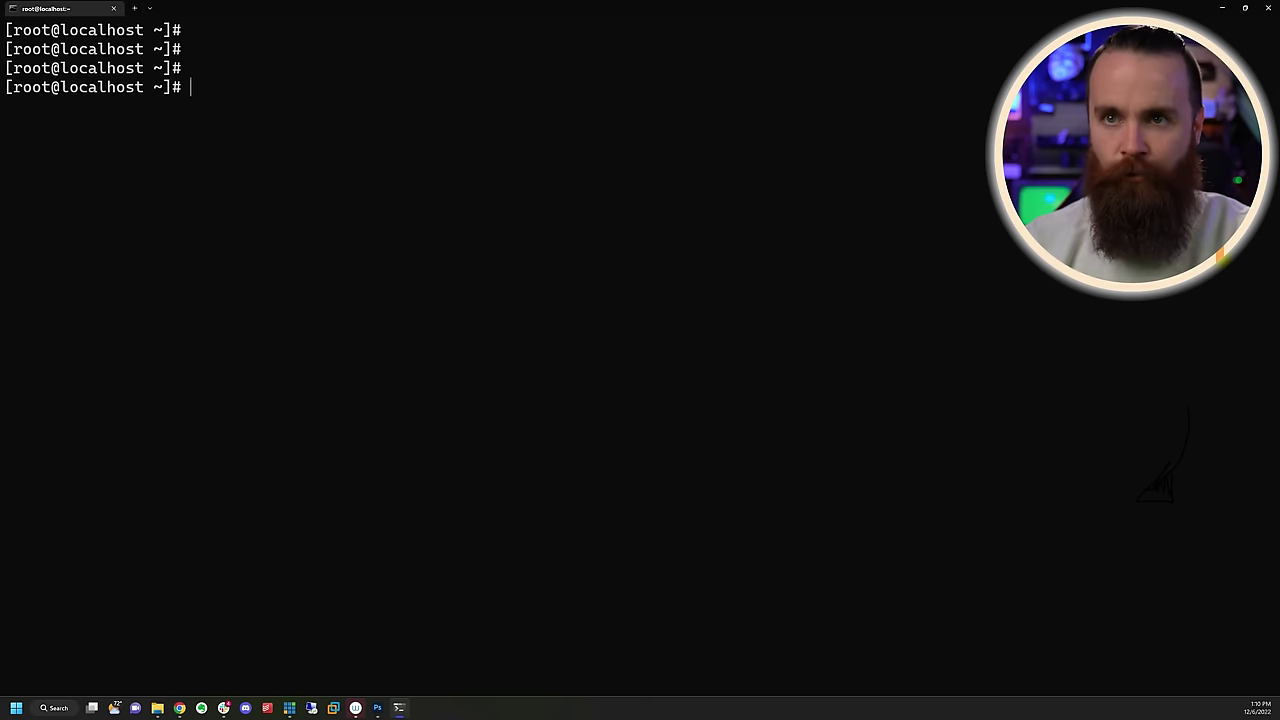
key(Return)
text(docker --version)
key(Return)
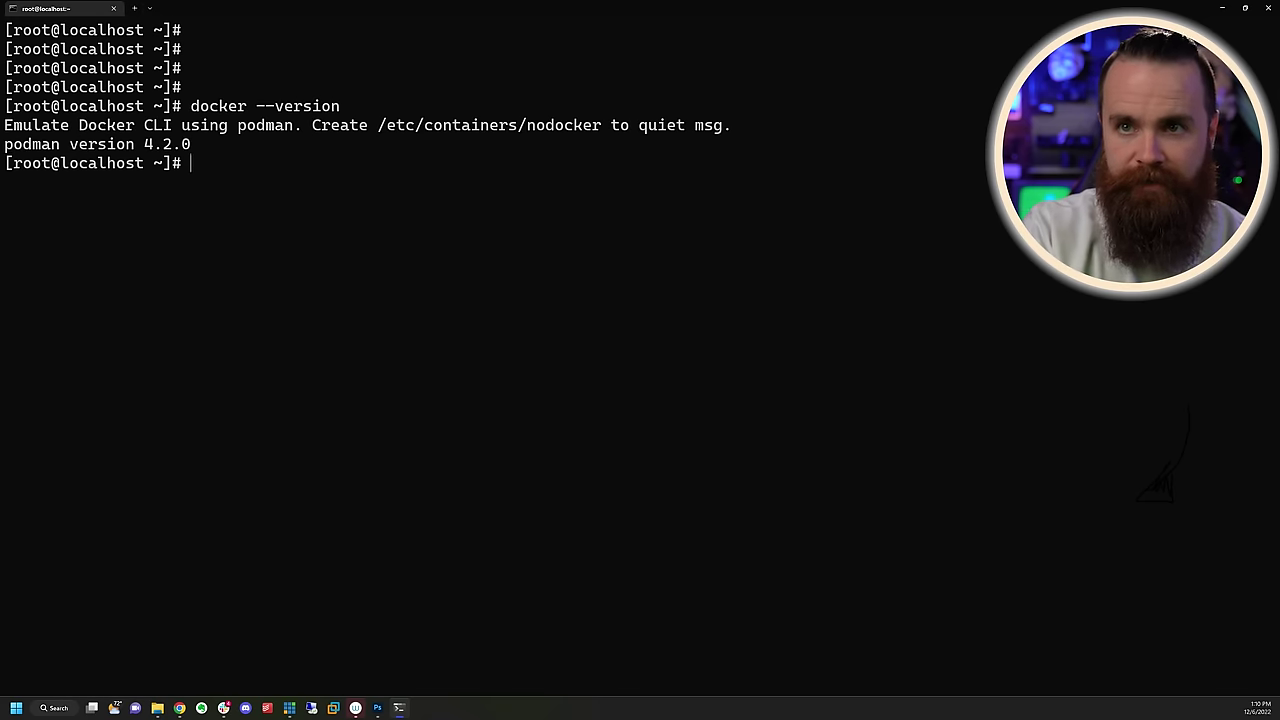
Run the pasted cloudflared docker run command detached with -d
key(ctrl+v)
key(Return)
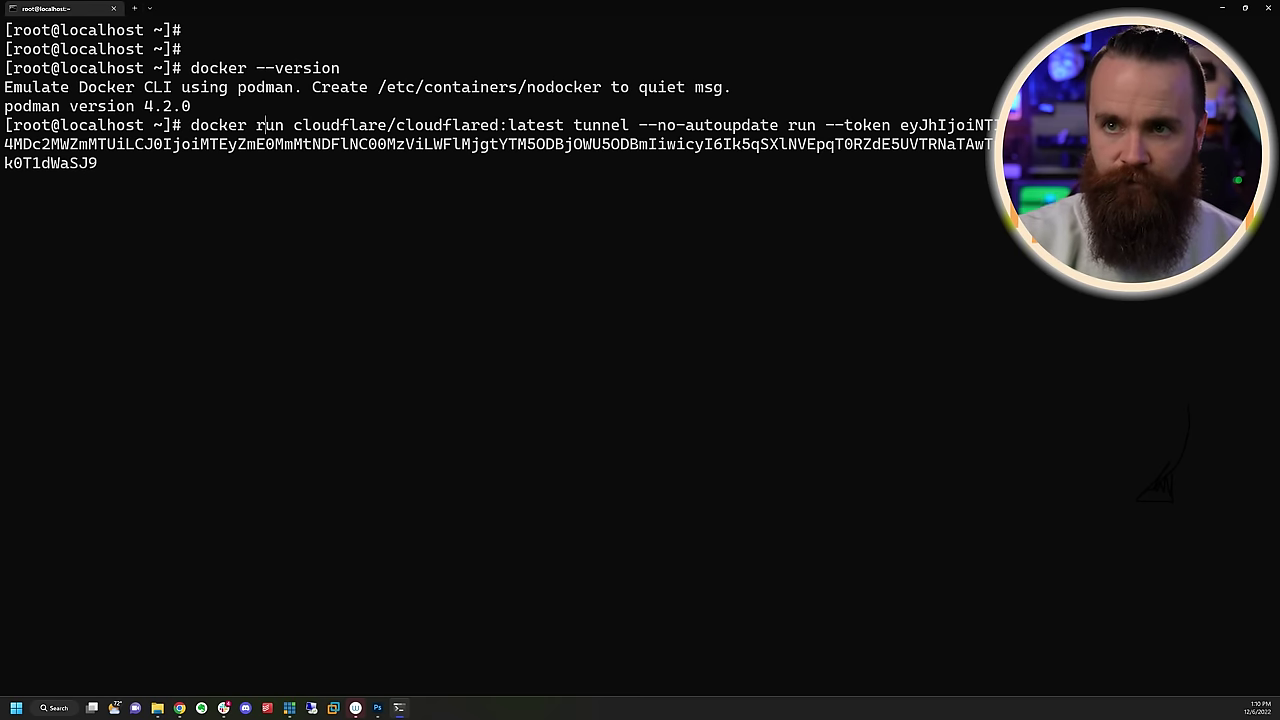
text(-d)
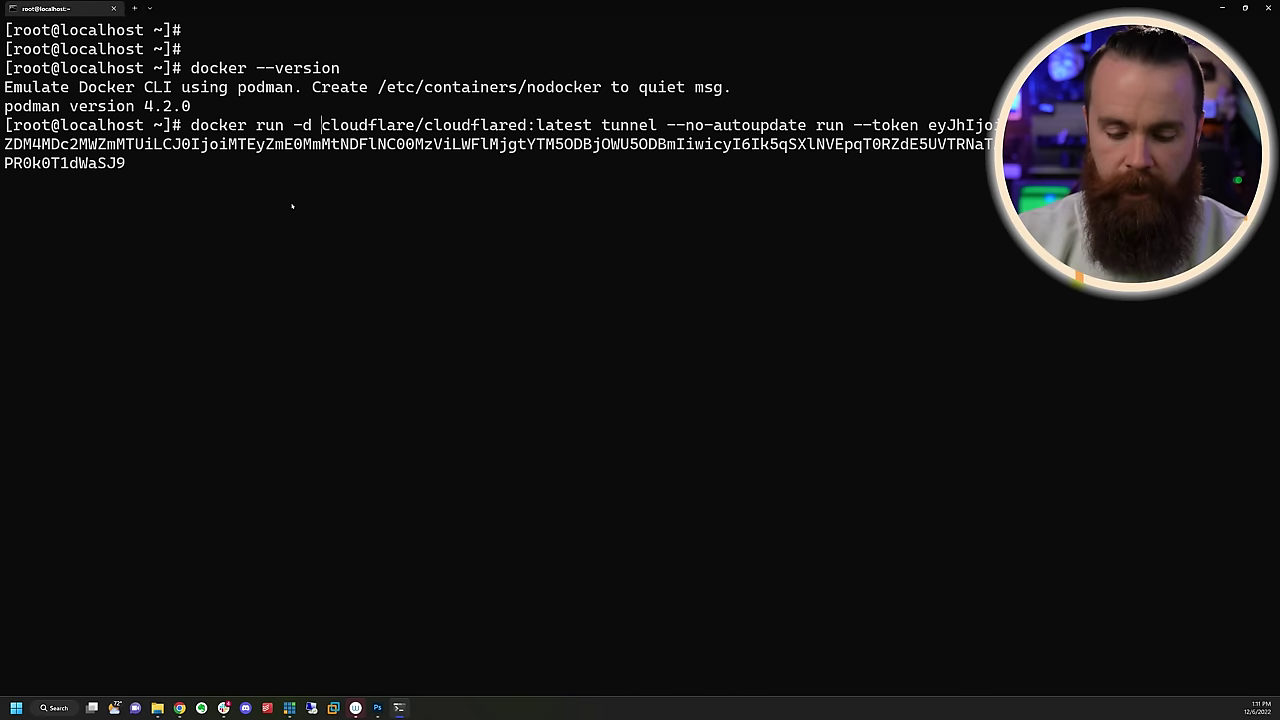
key(Return)
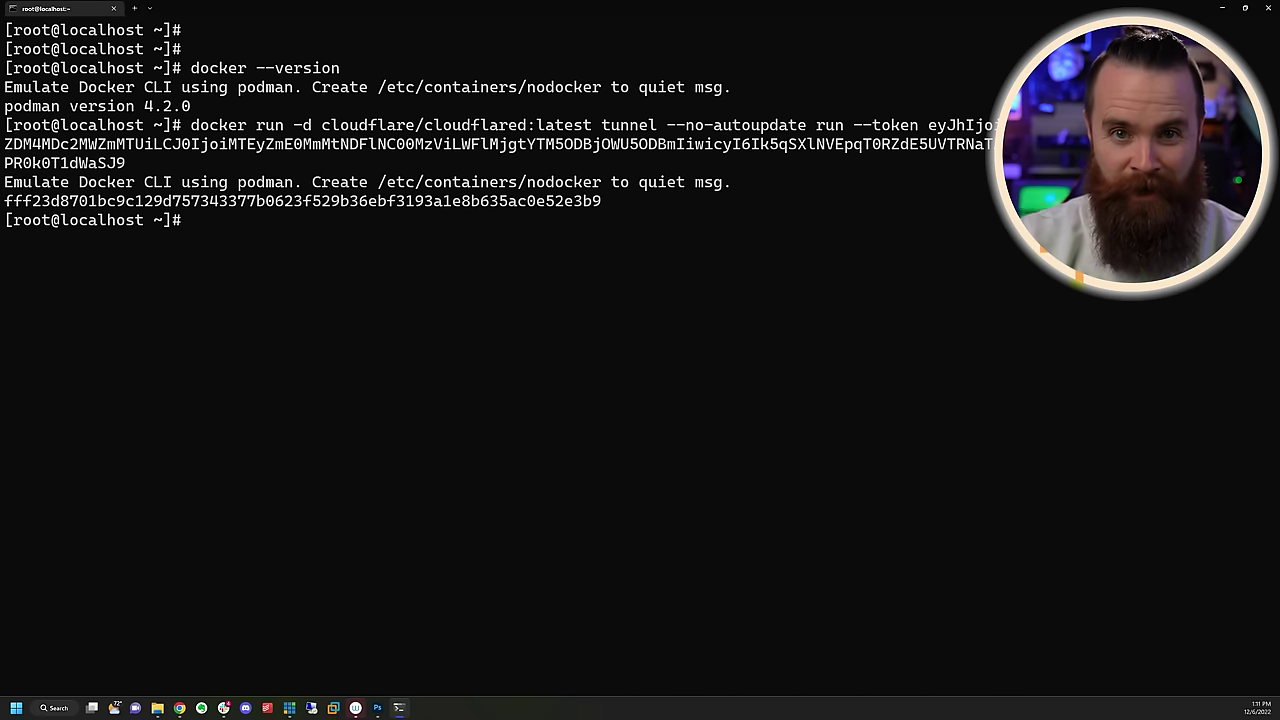
Set the tunnel's public hostname to proxmox on elonmuskhomelab.com
click(1222, 10)
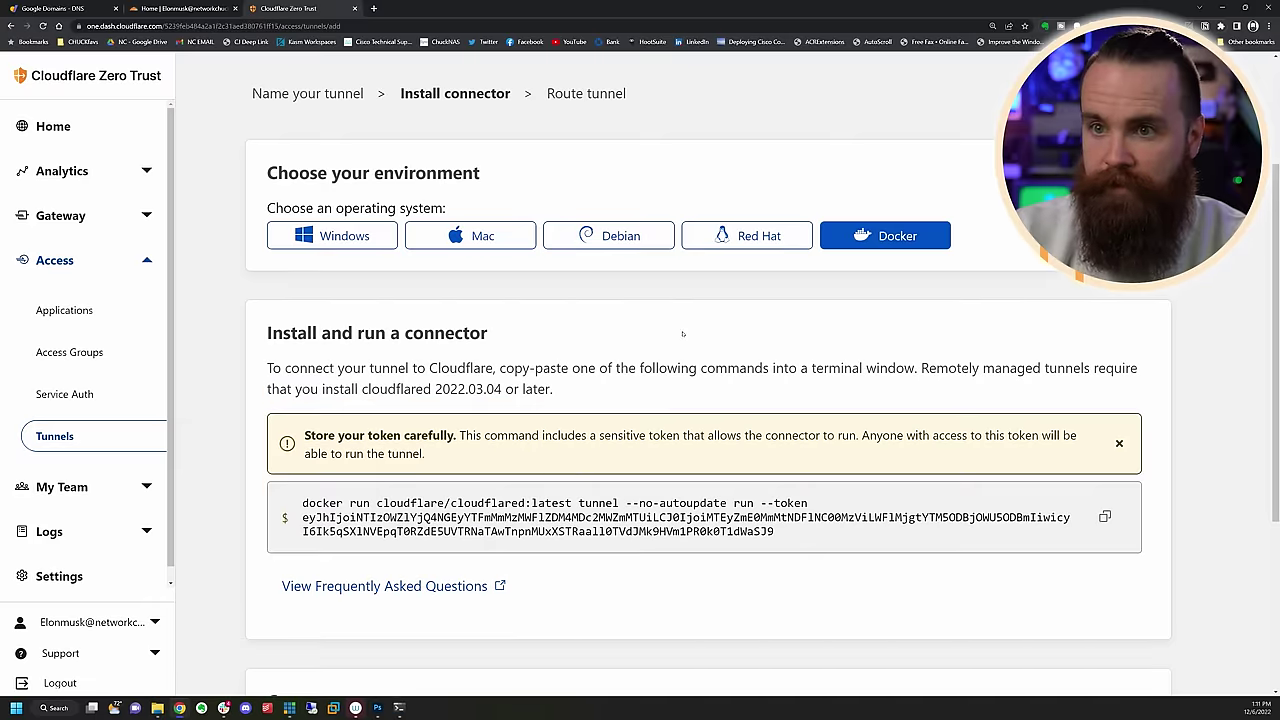
scroll(536, 312, down, 3)
click(290, 660)
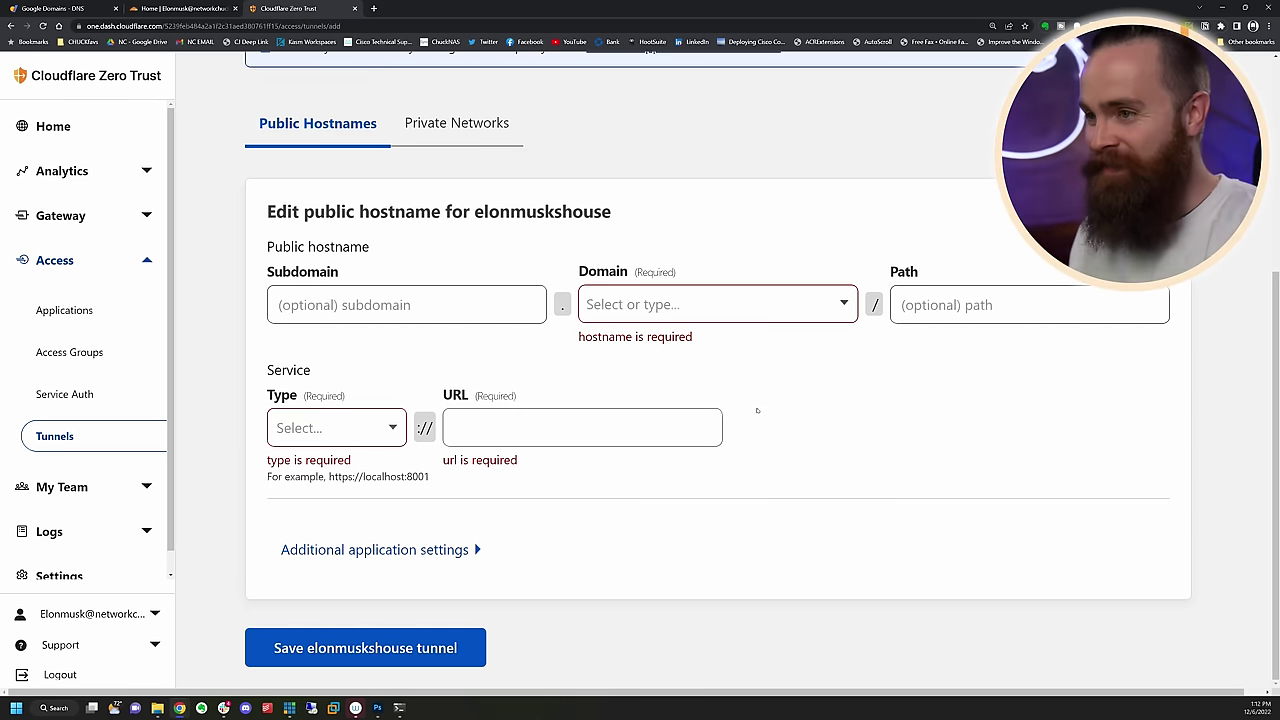
click(434, 305)
text(proxmox)
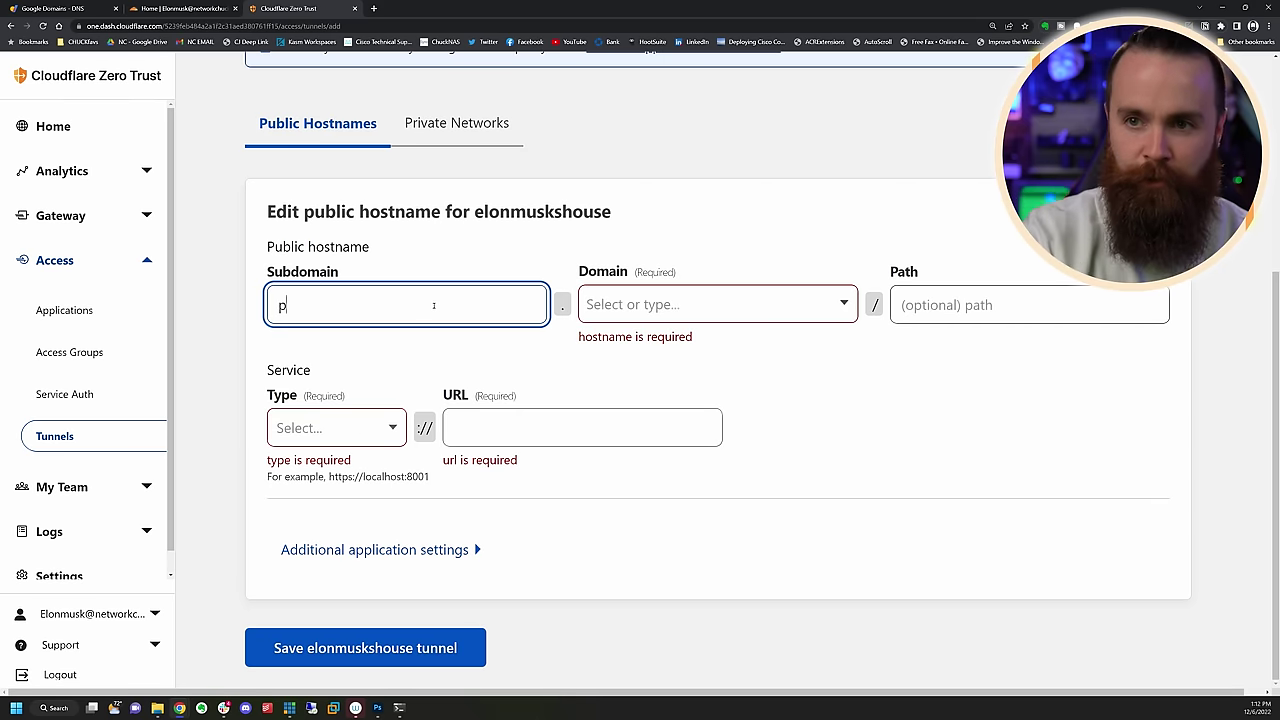
click(651, 304)
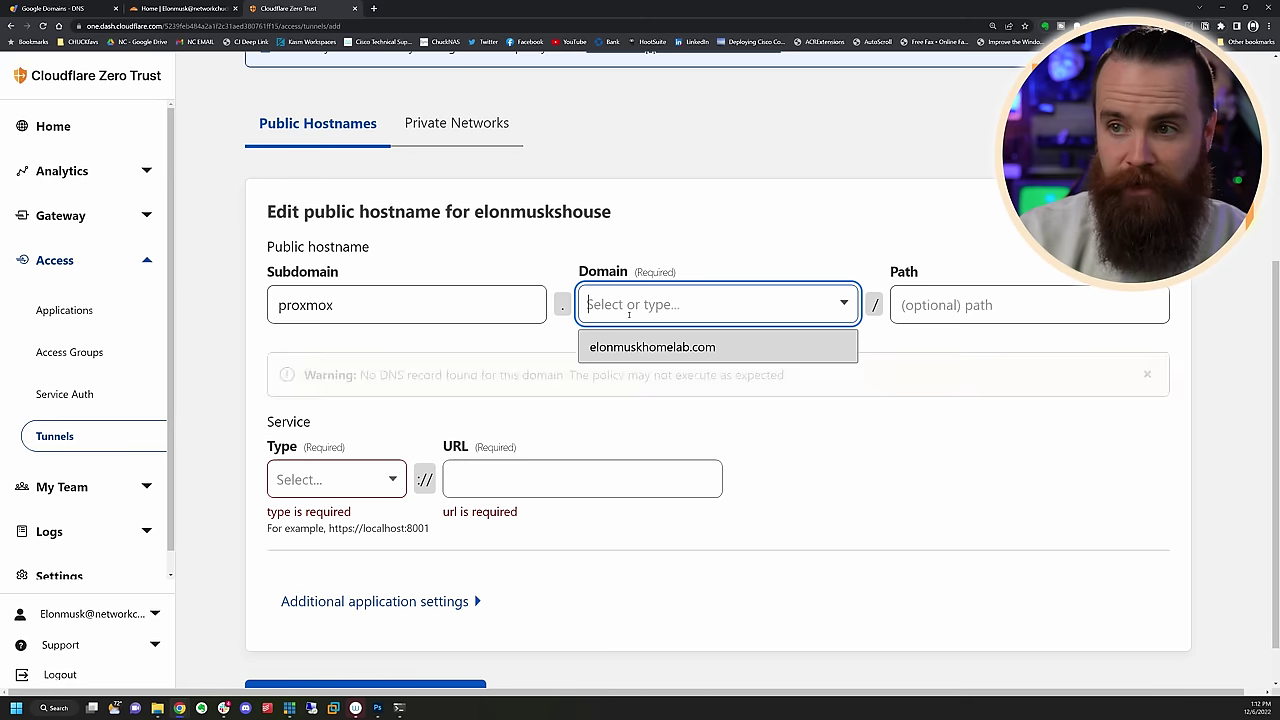
click(670, 347)
click(297, 527)
Point the hostname at HTTPS service 10.70.7.73:8006
click(324, 481)
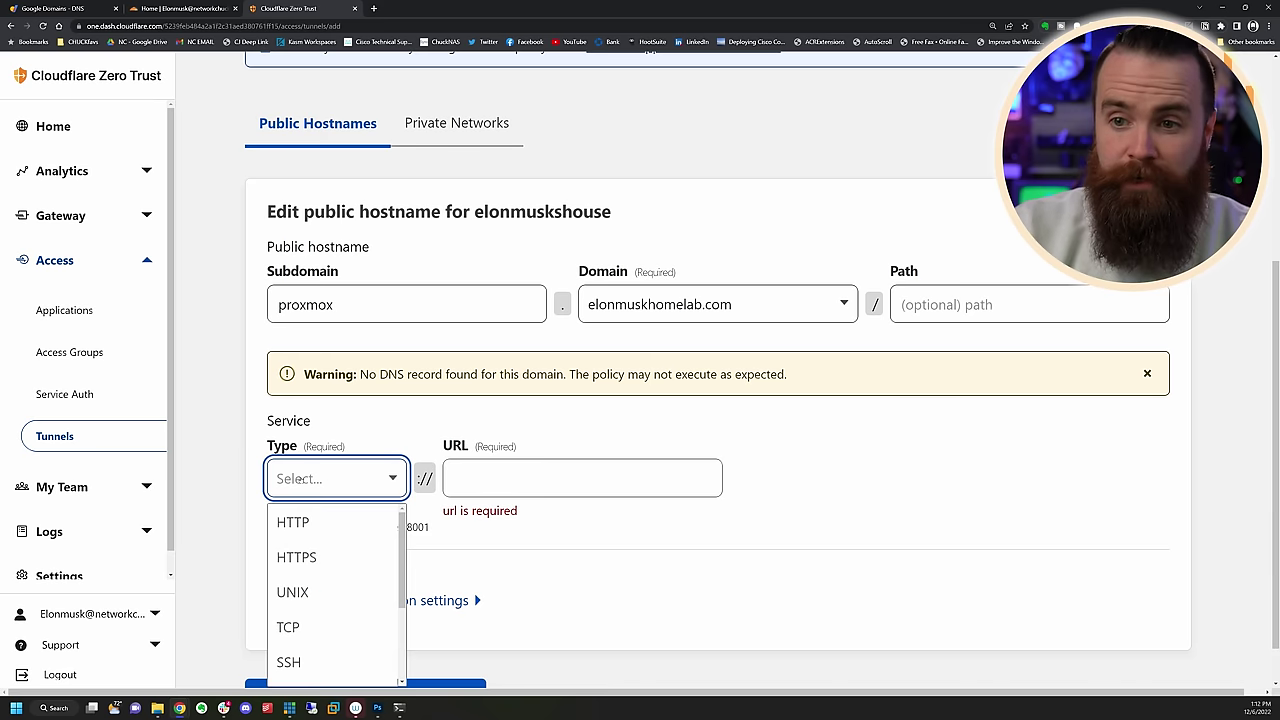
click(318, 557)
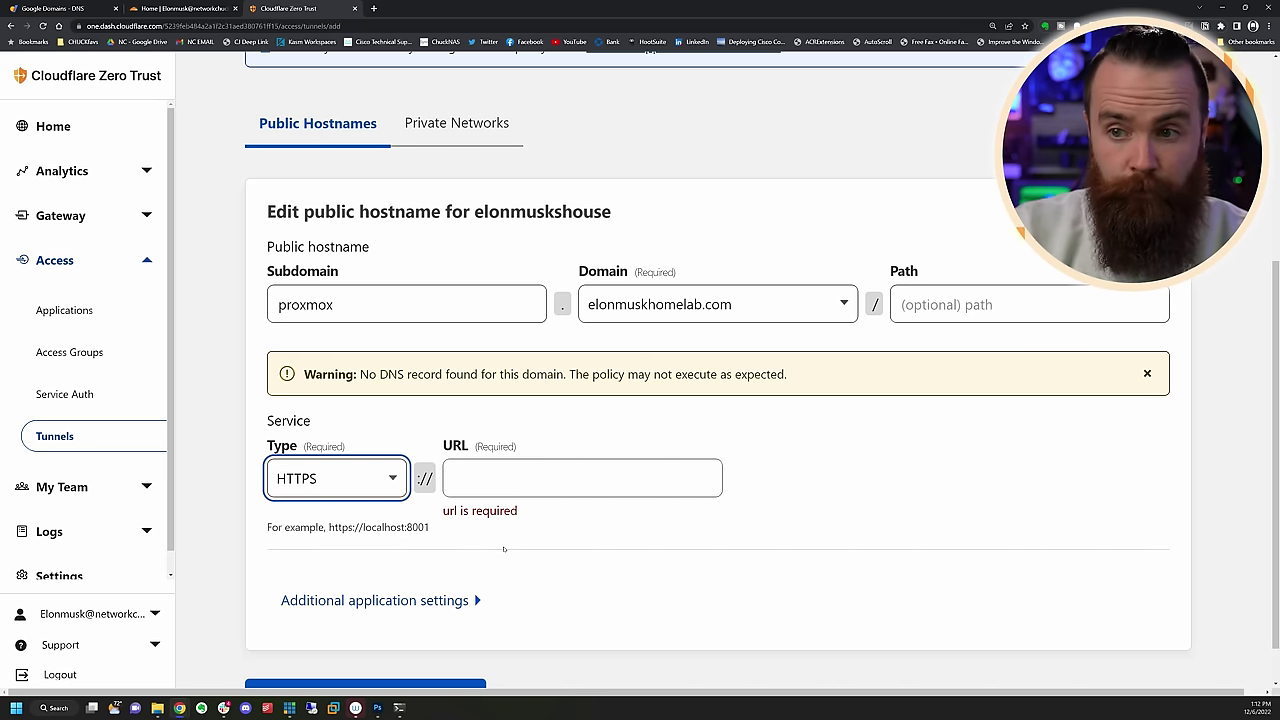
click(516, 477)
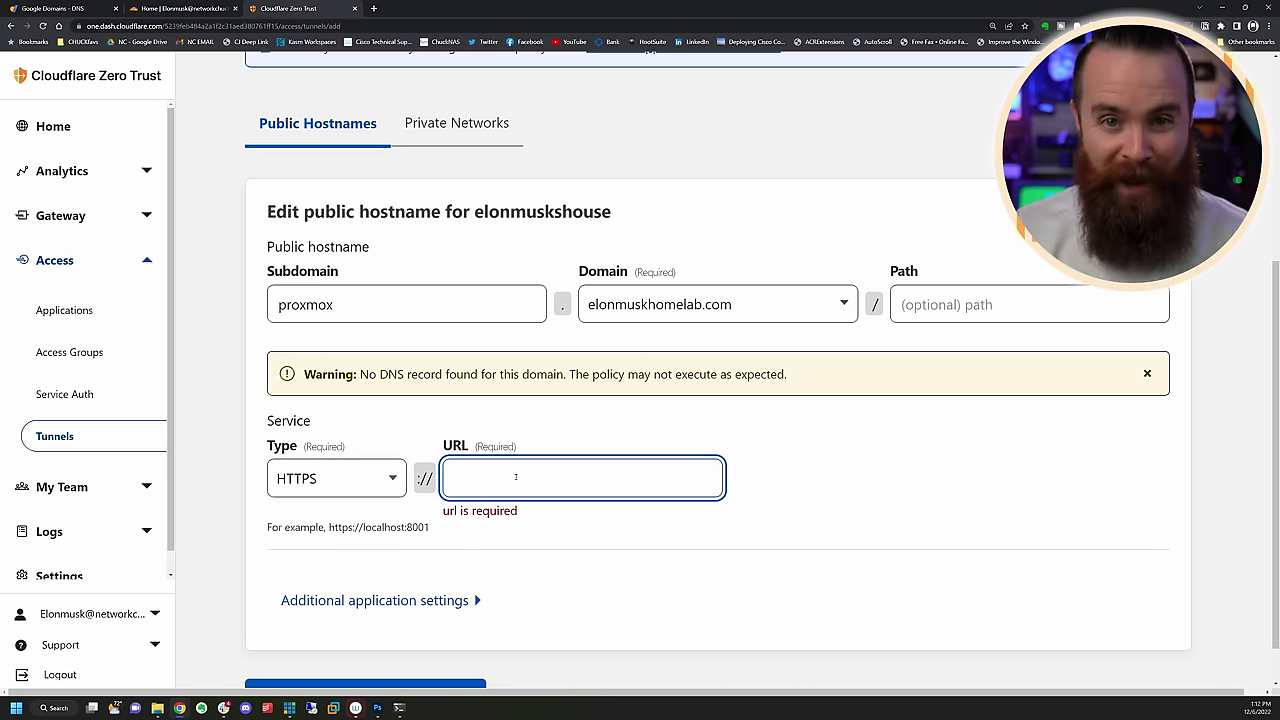
text(10.)
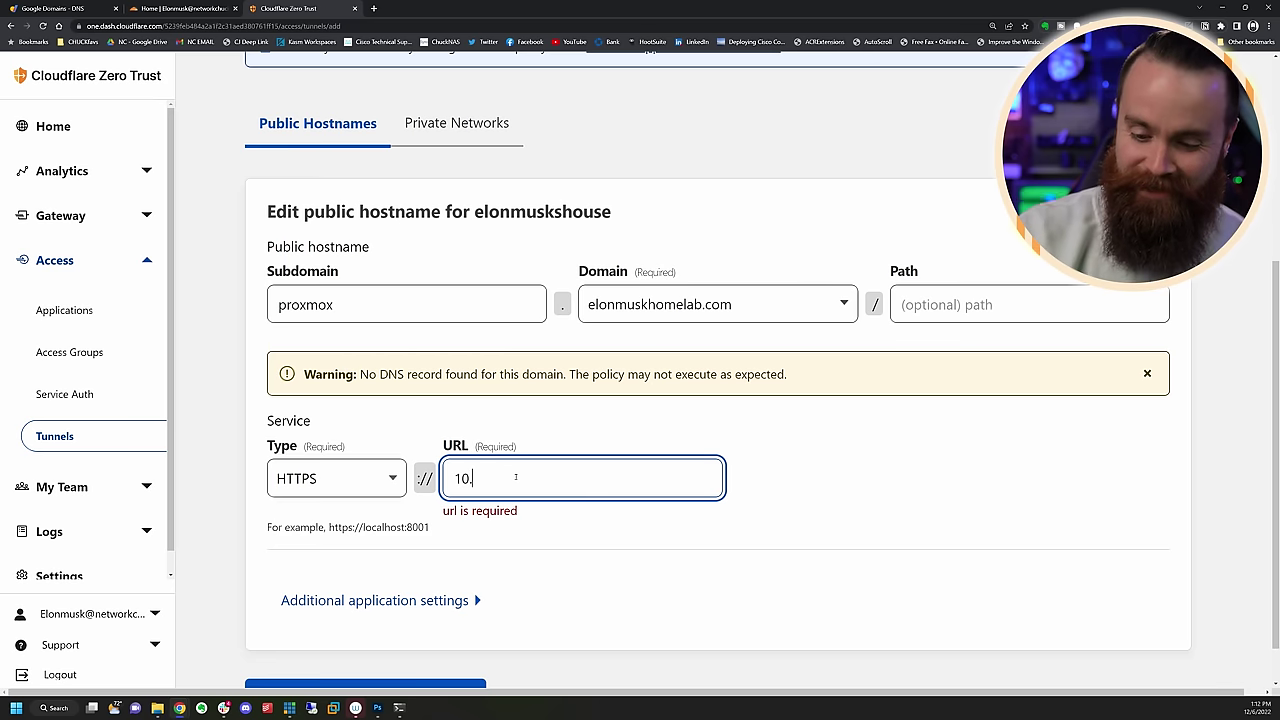
text(70.7.73)
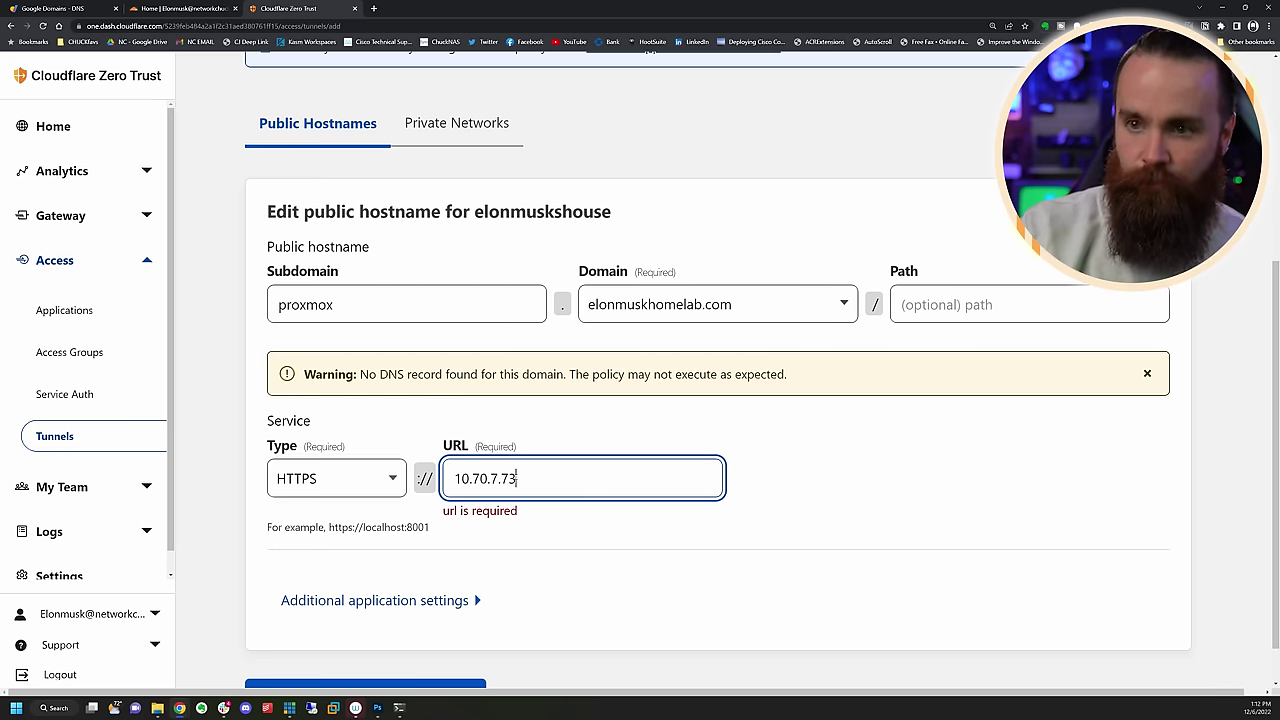
text(:8006)
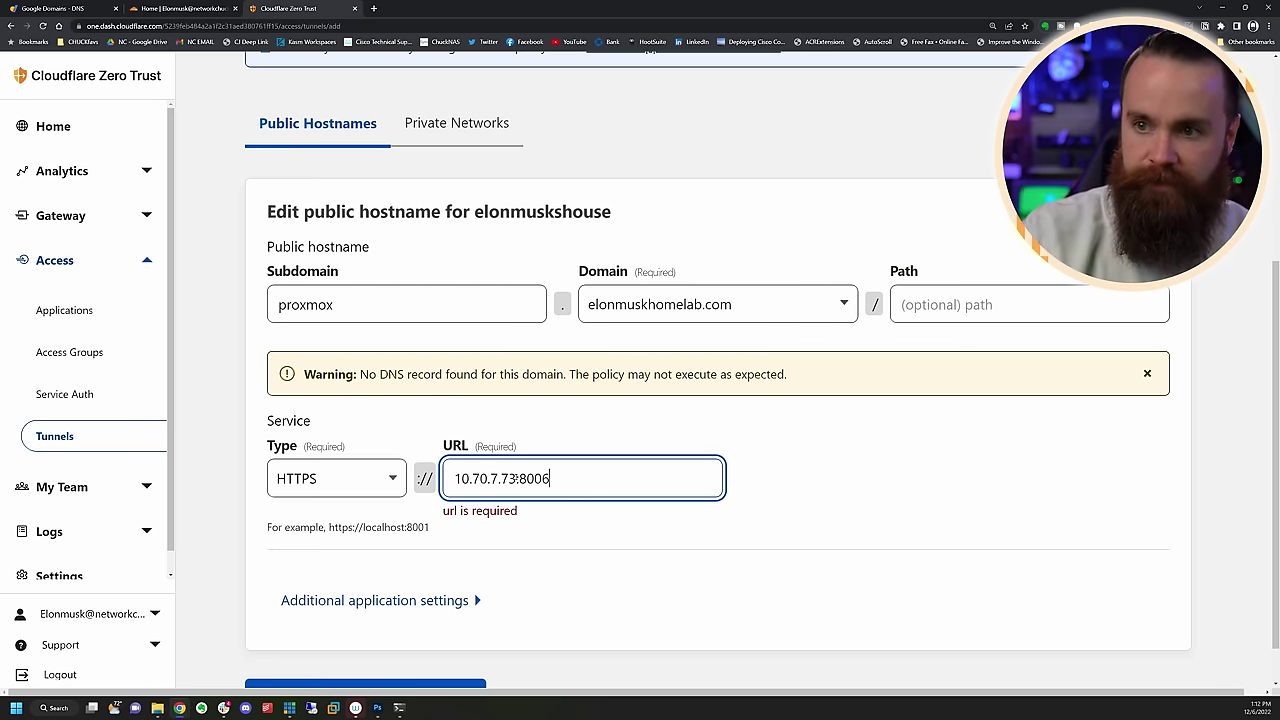
click(621, 521)
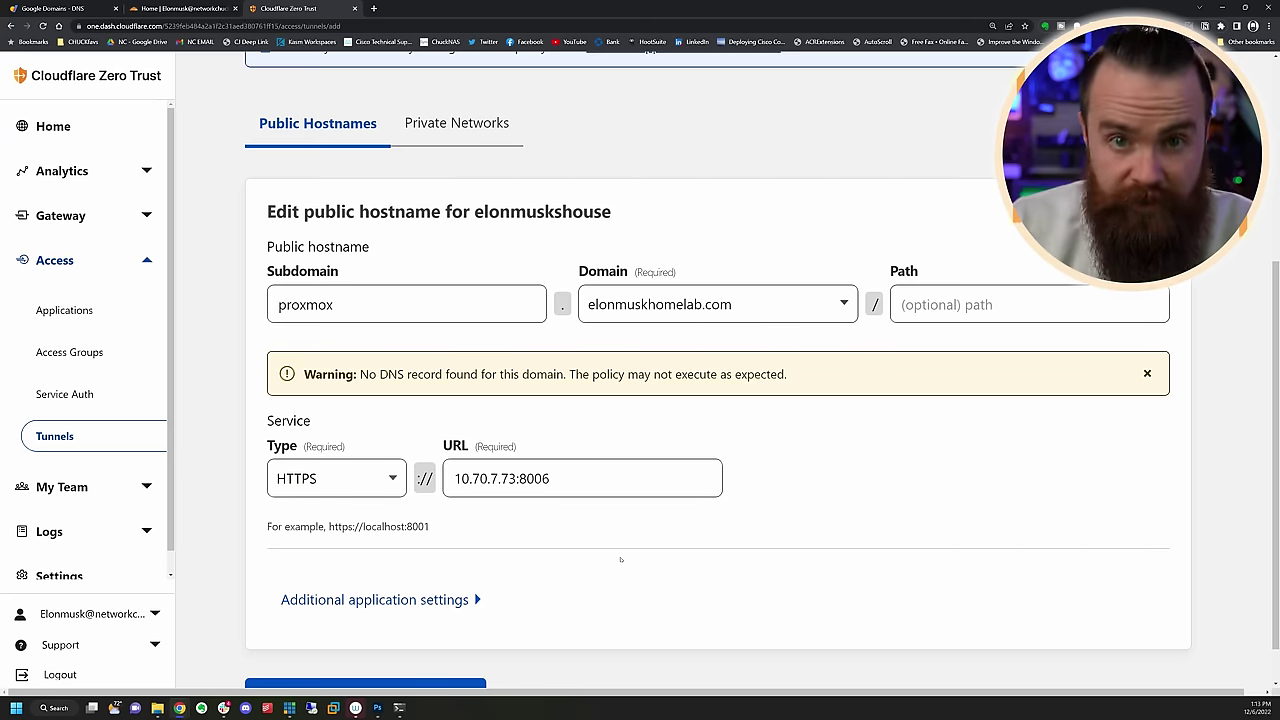
Enable No TLS Verify in the TLS settings and save the elonmuskshouse tunnel
scroll(620, 559, down, 1)
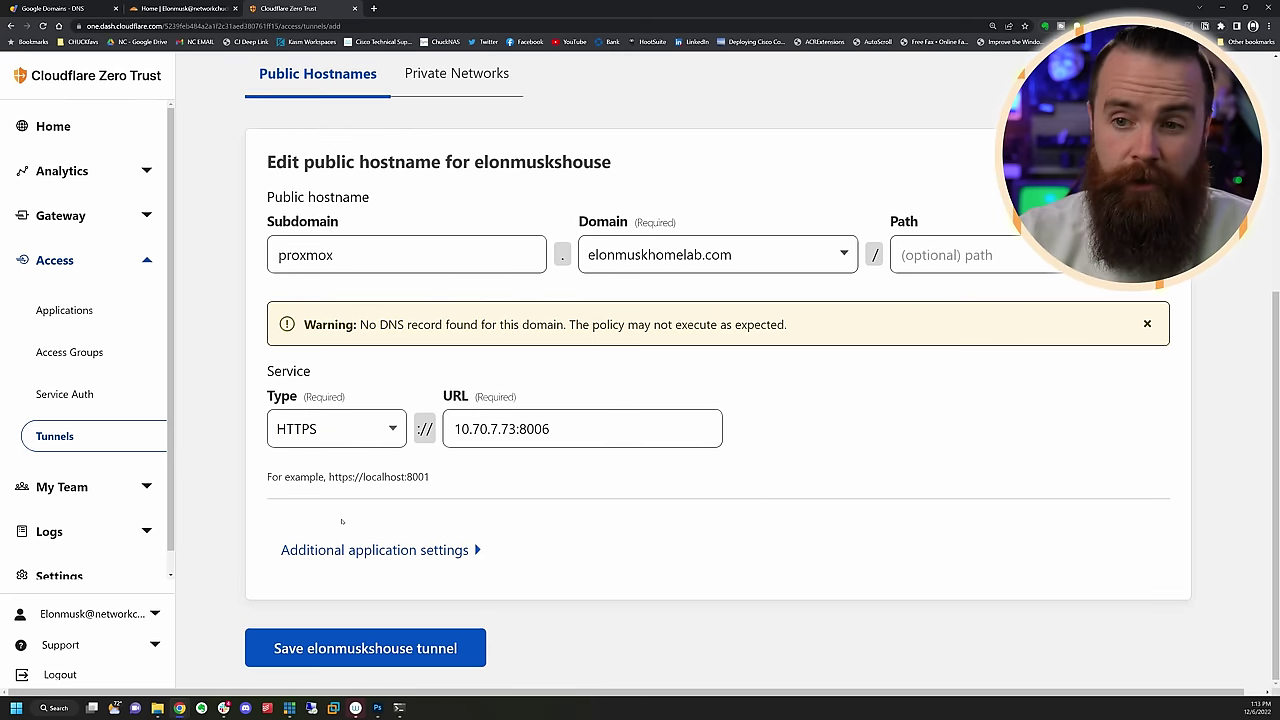
click(357, 552)
scroll(330, 450, down, 2)
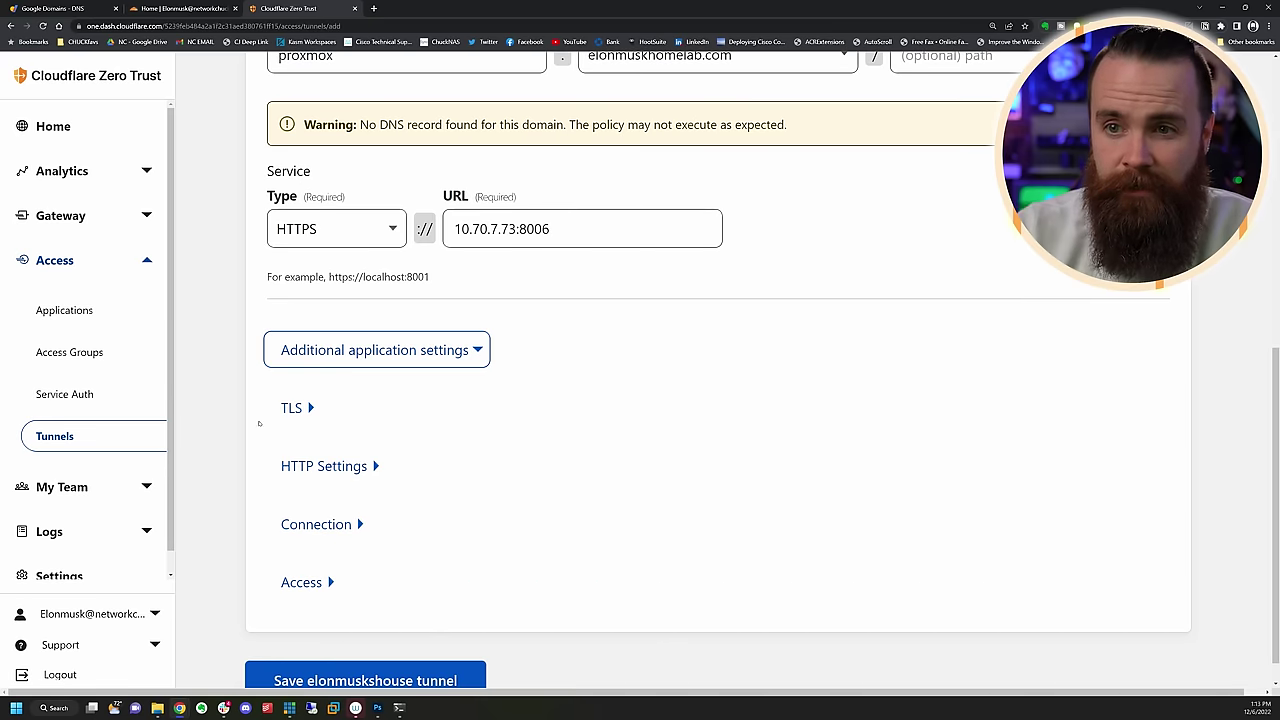
click(297, 407)
scroll(343, 548, down, 2)
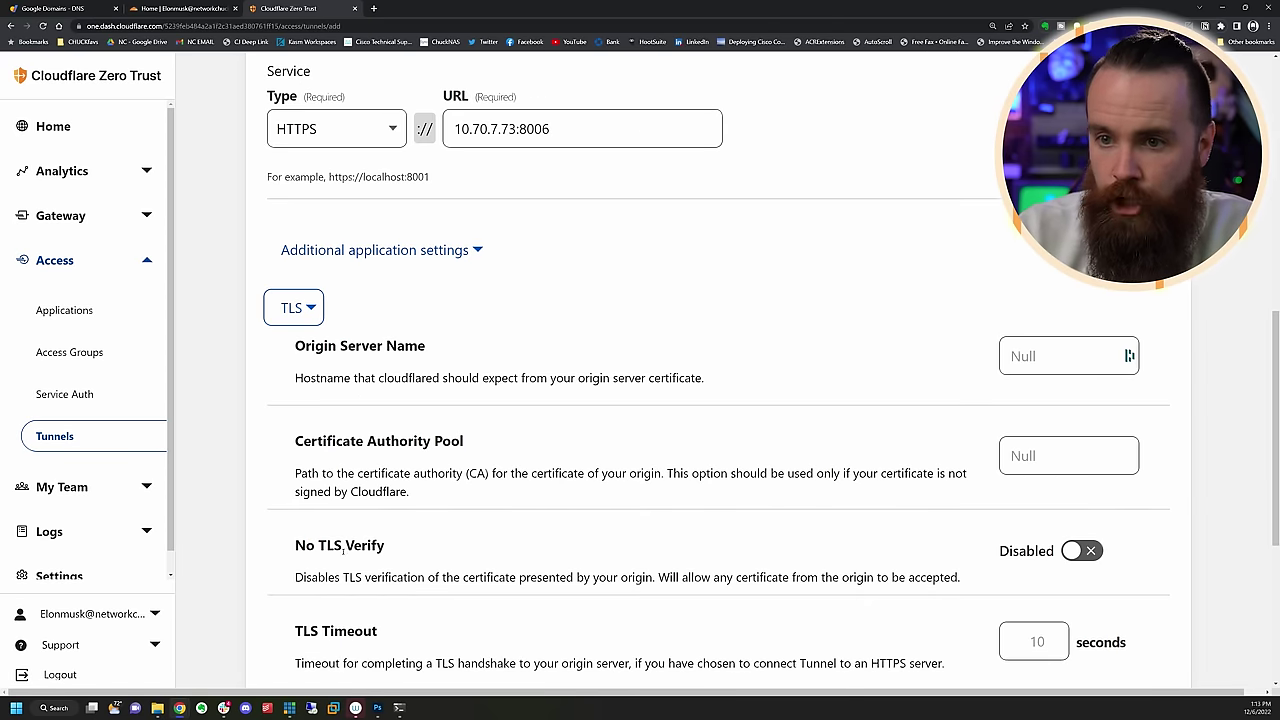
click(1075, 551)
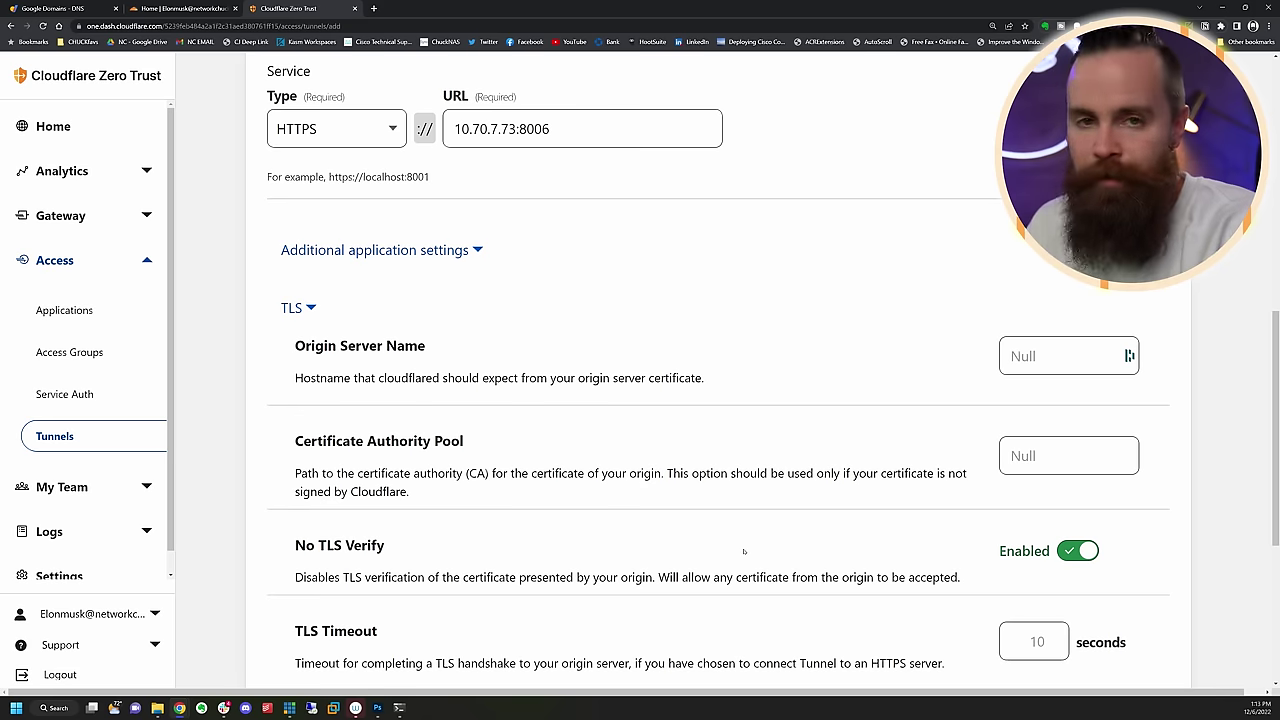
scroll(700, 540, down, 4)
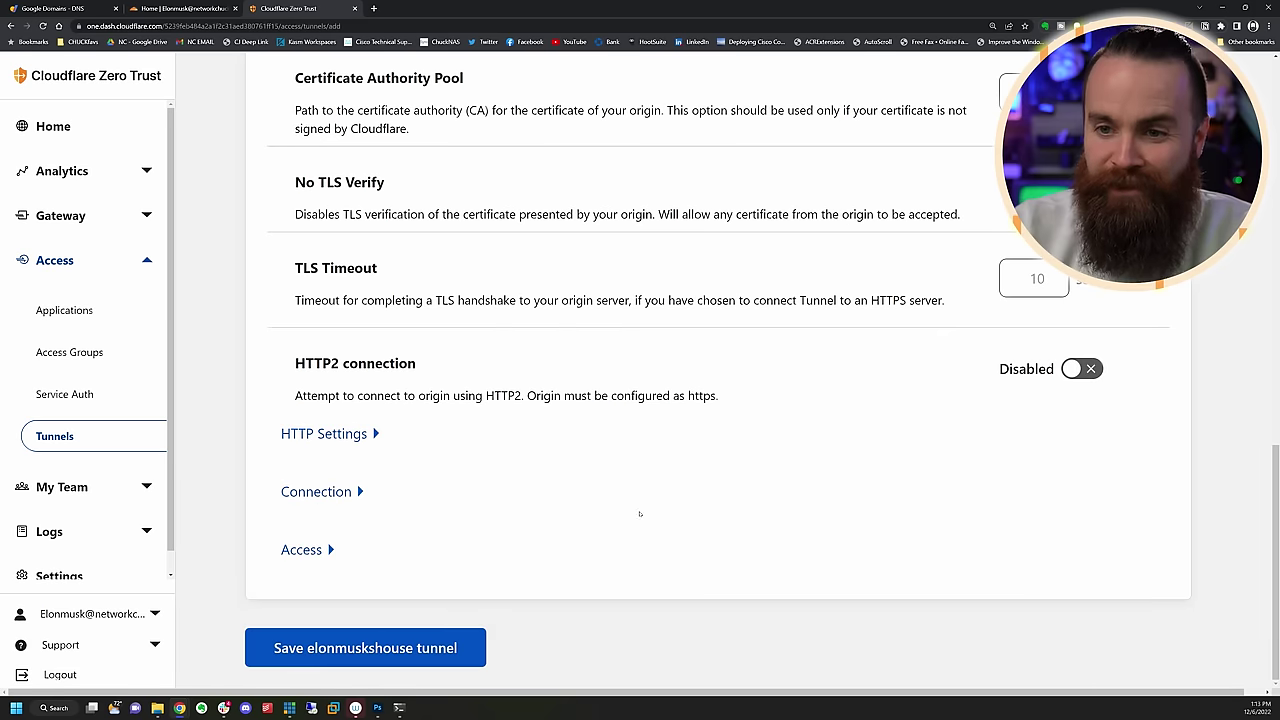
click(396, 654)
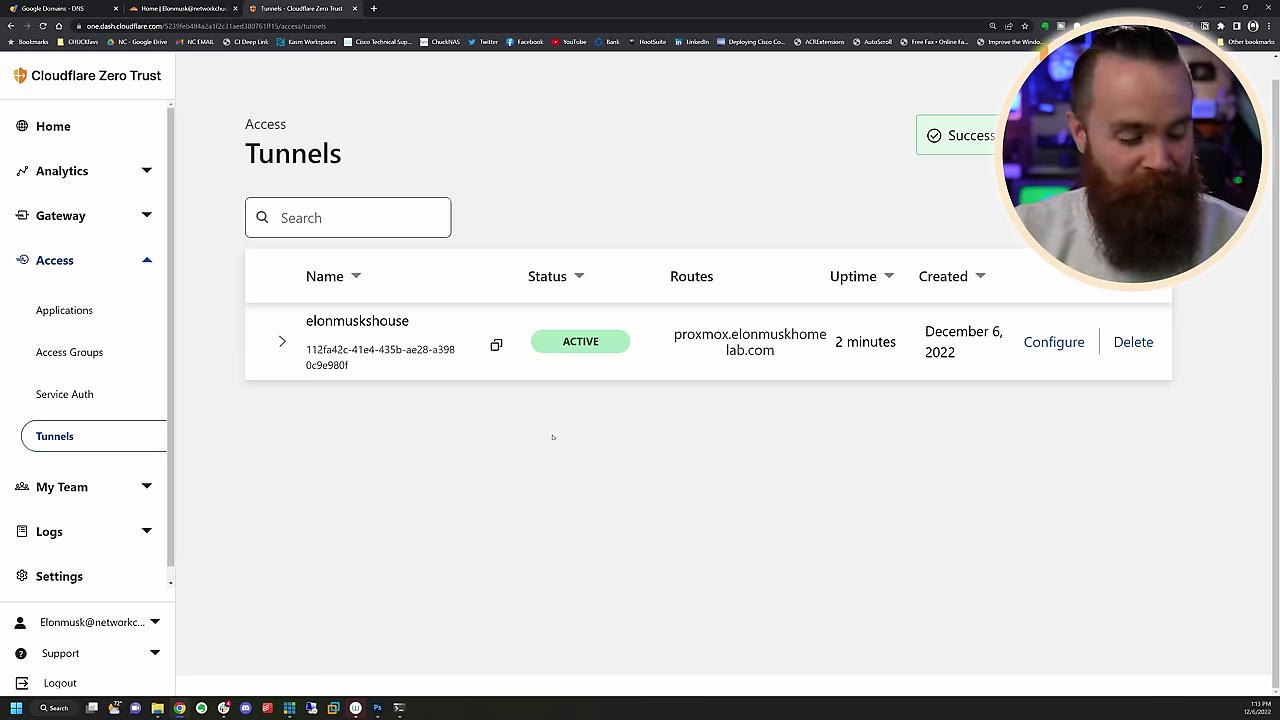
drag(650, 184, 622, 300)
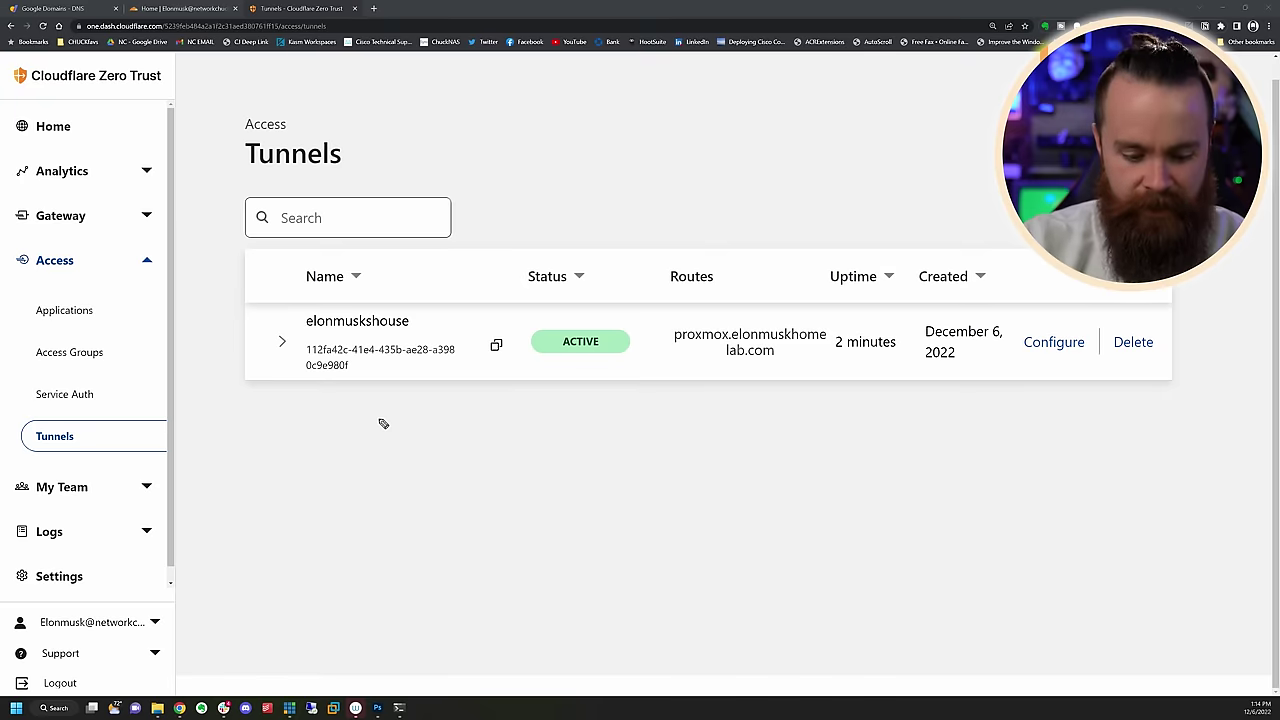
key(ctrl+t)
Load proxmox.elonmuskhomelab.com in a new browser tab
text(prox)
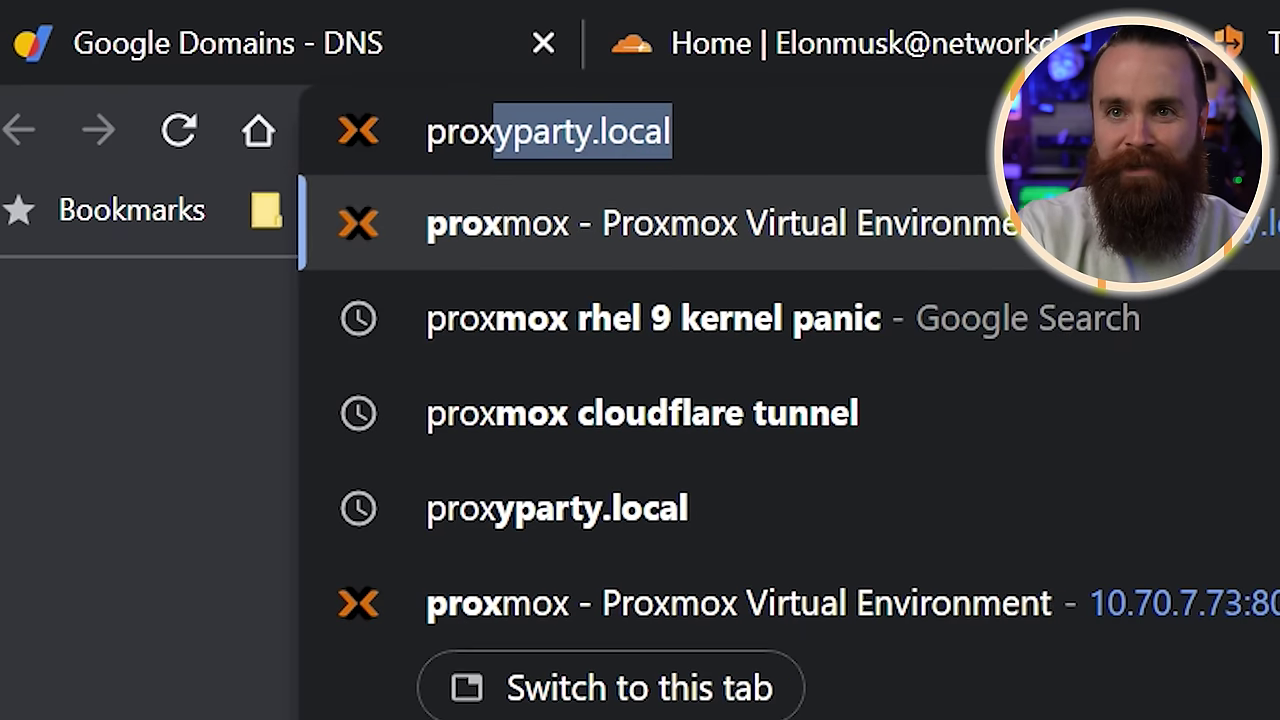
text(mox.elonmuskho)
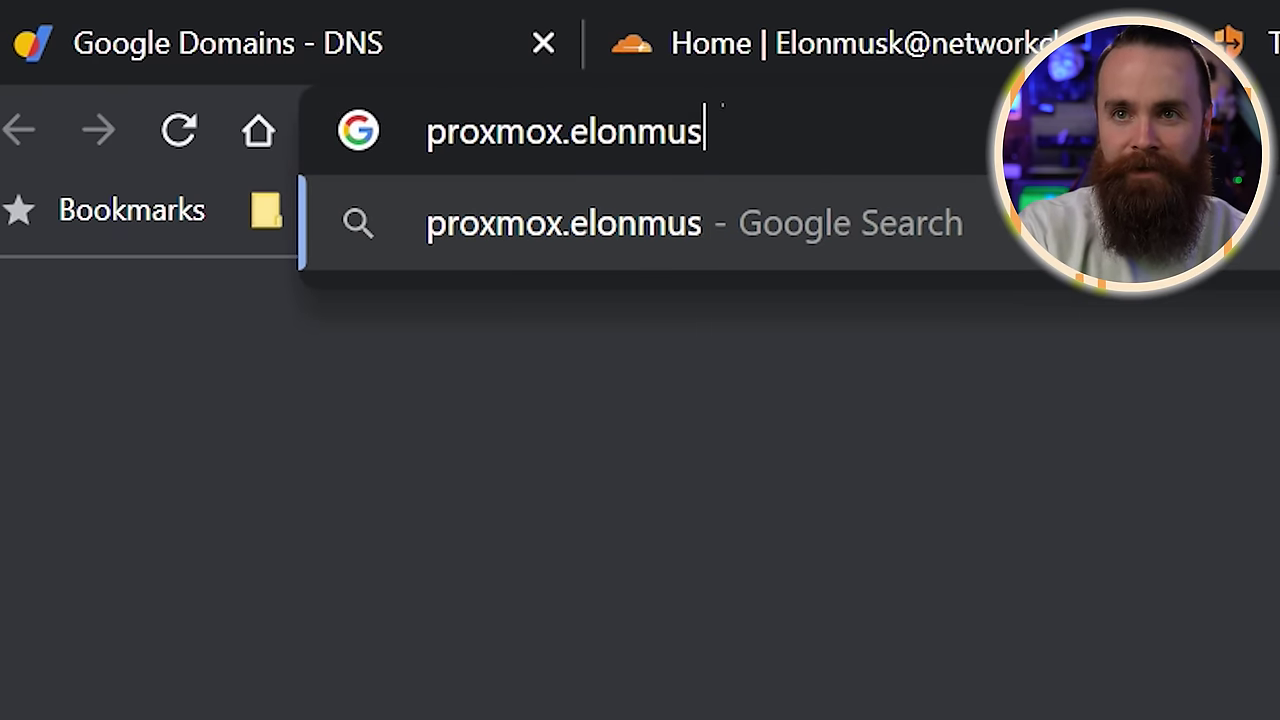
text(melab.com)
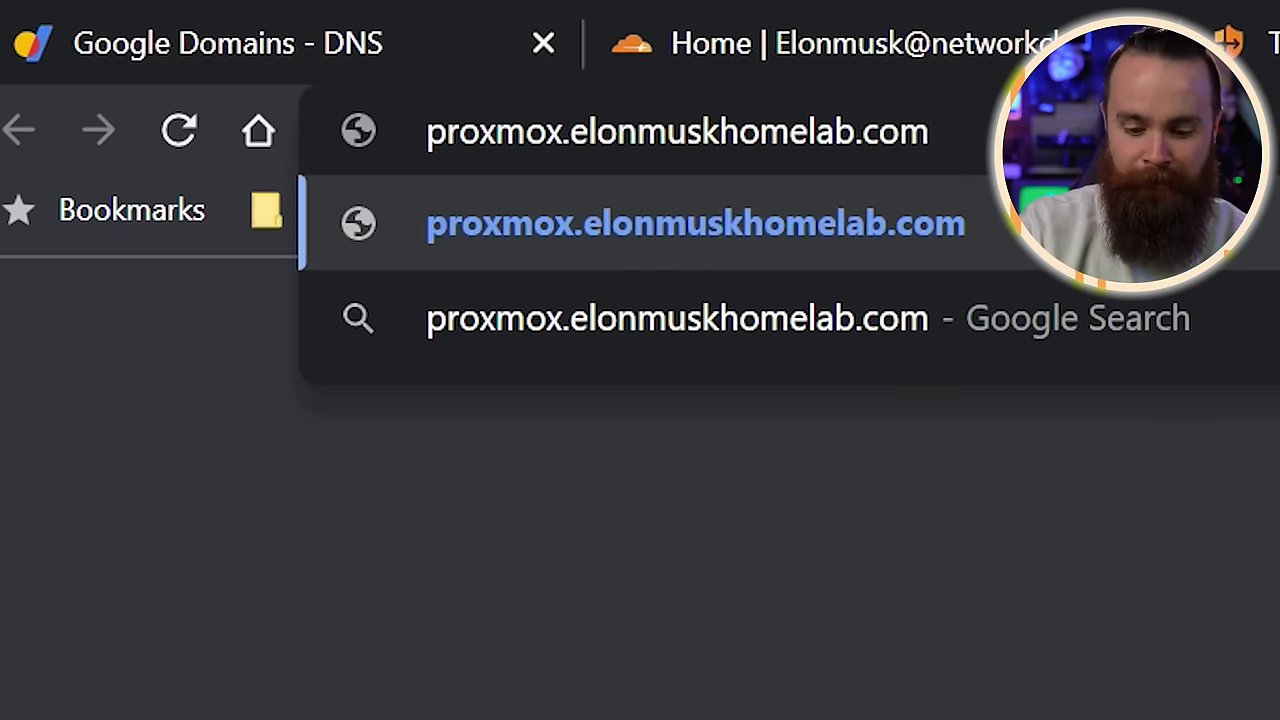
key(Return)
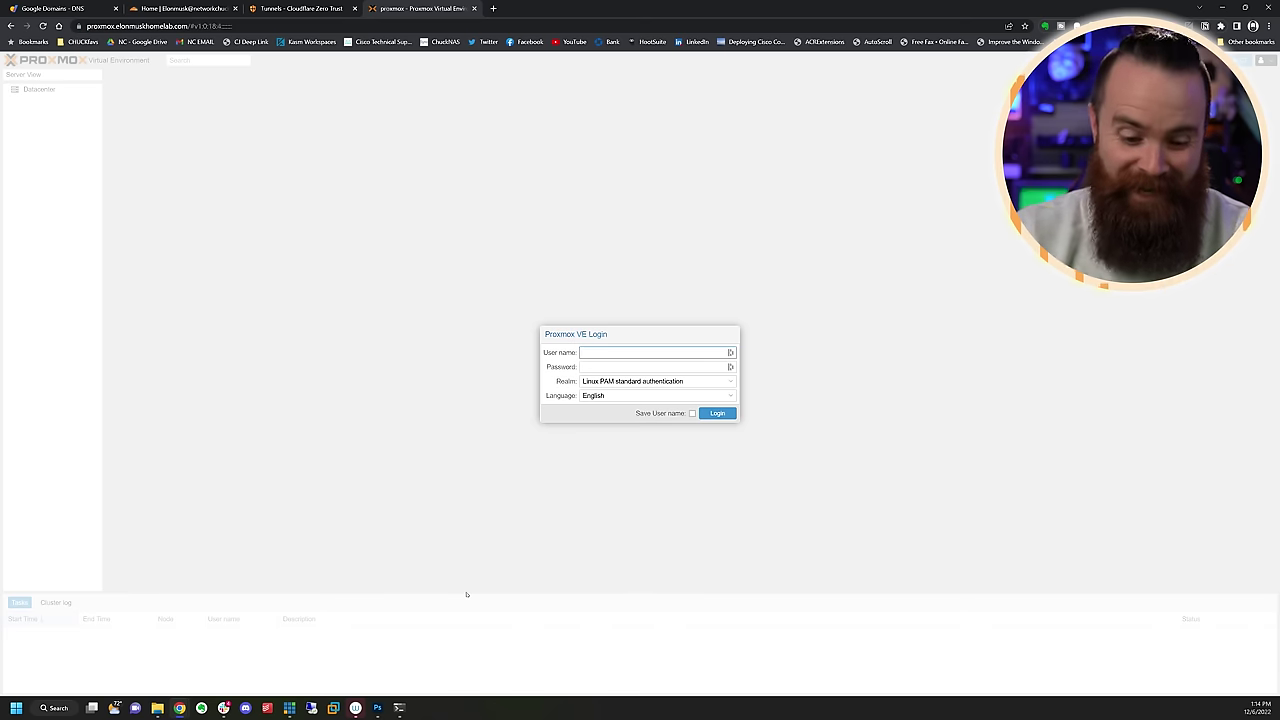
key(ctrl+plus)
key(ctrl+plus)
key(ctrl+plus)
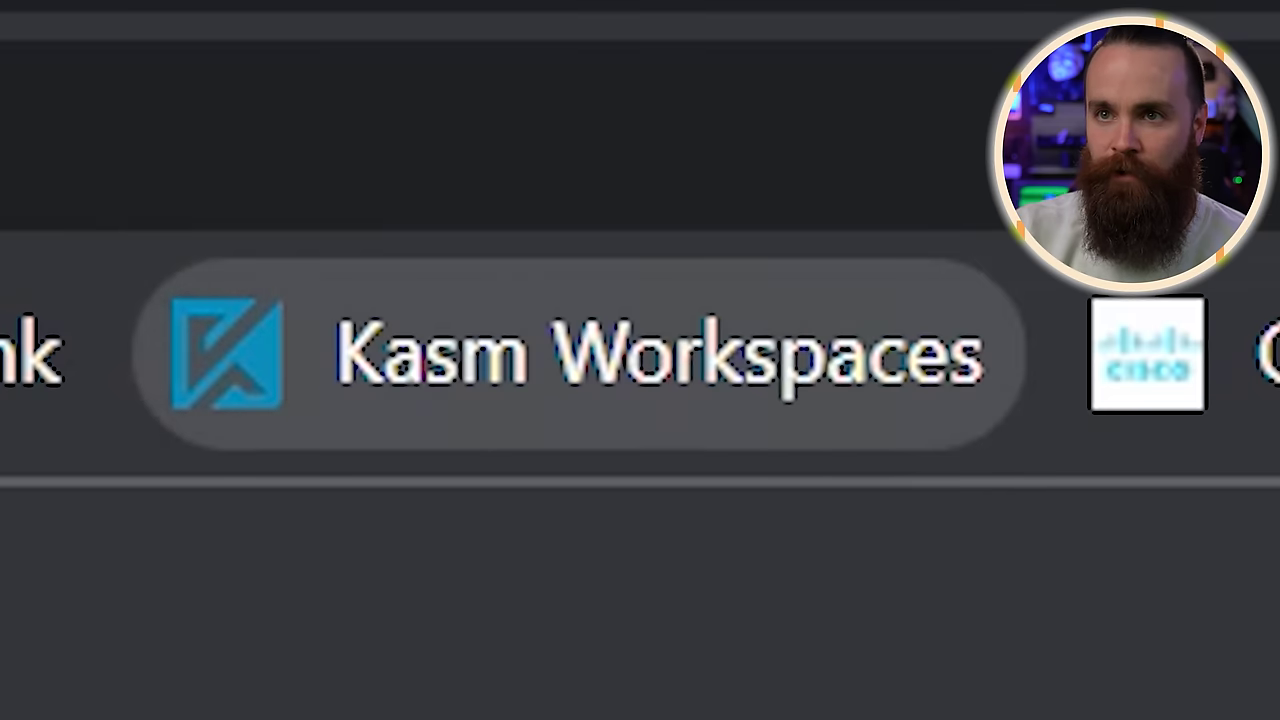
Open the Proxmox site in a Kasm Brave session and expand the proxmox node's VMs
click(766, 434)
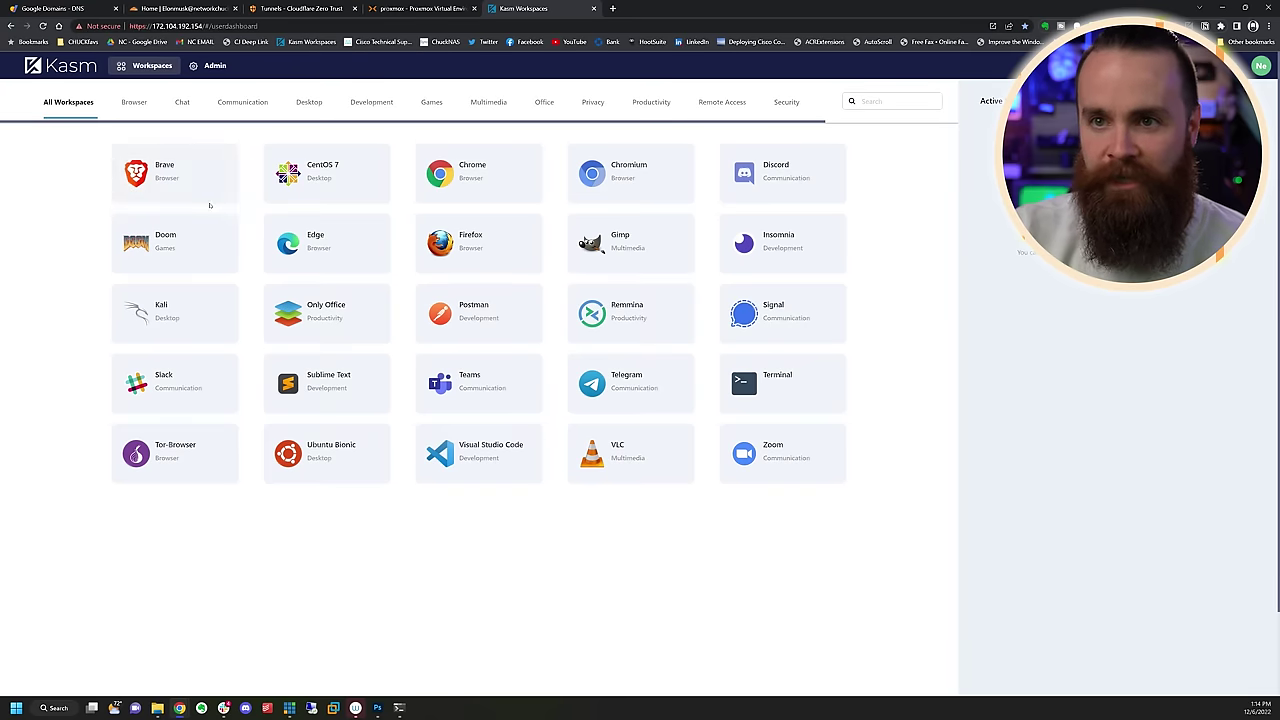
click(205, 198)
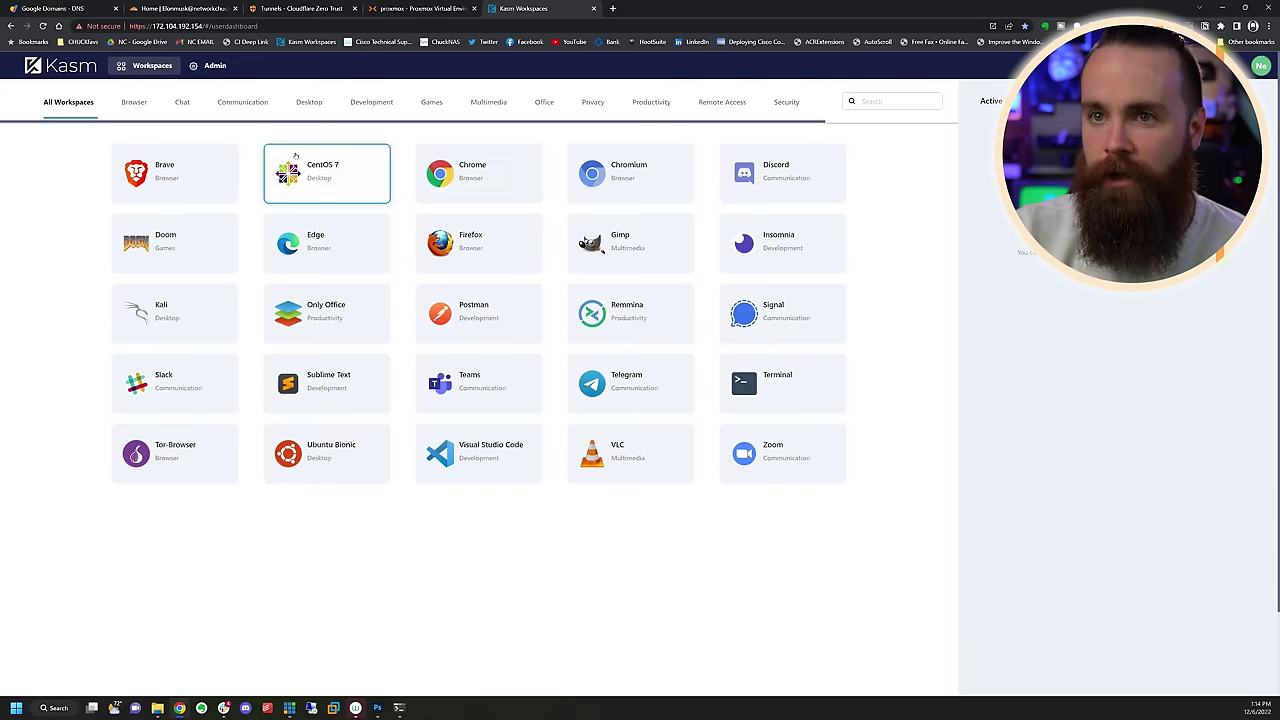
click(686, 399)
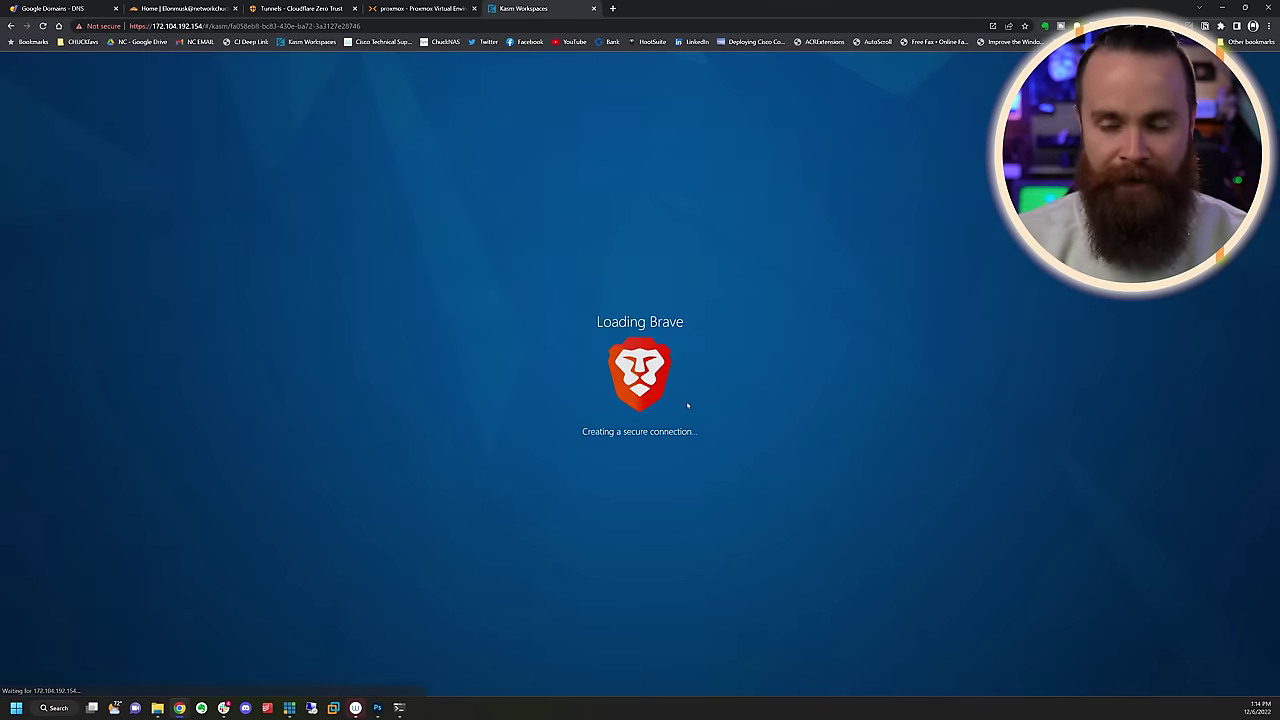
click(490, 77)
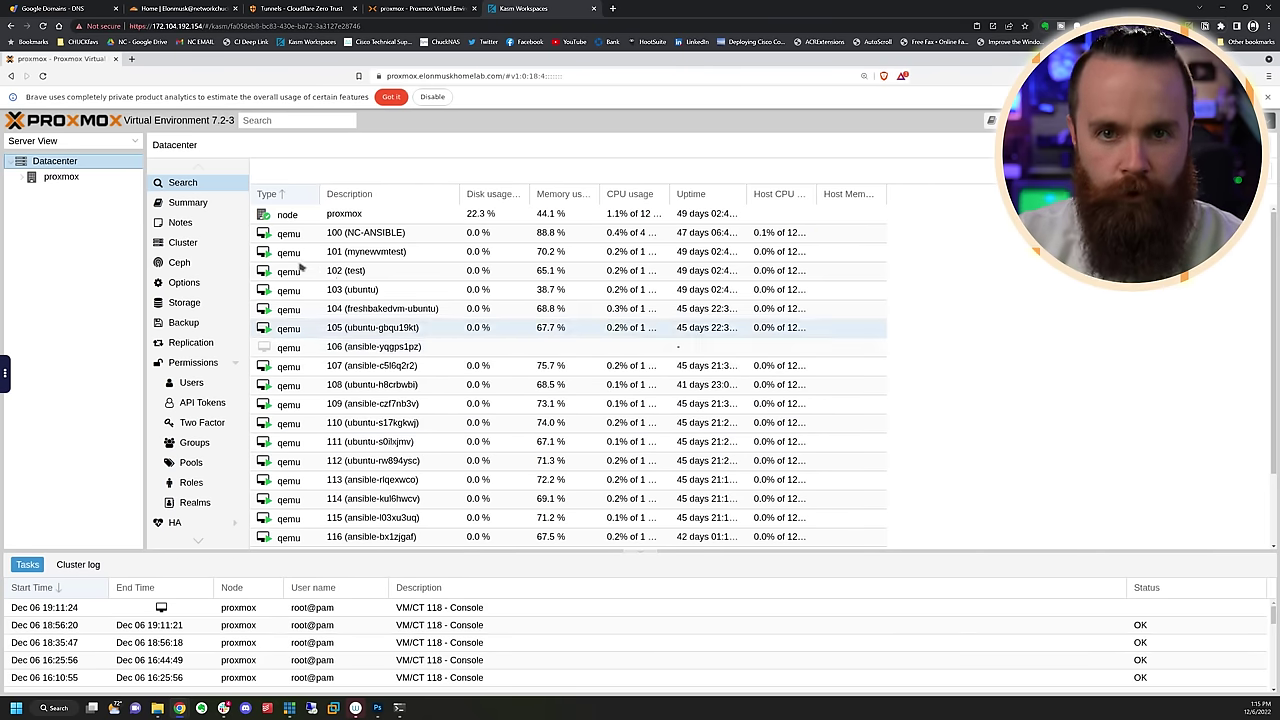
click(23, 177)
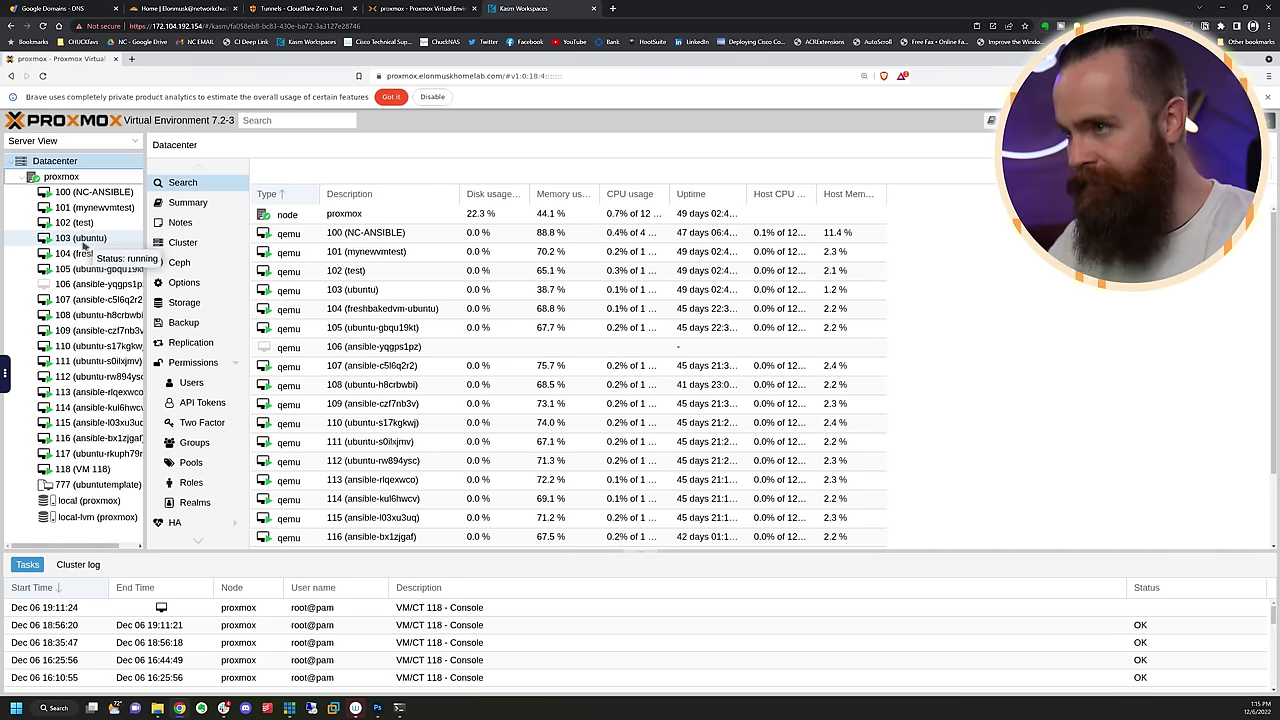
click(84, 240)
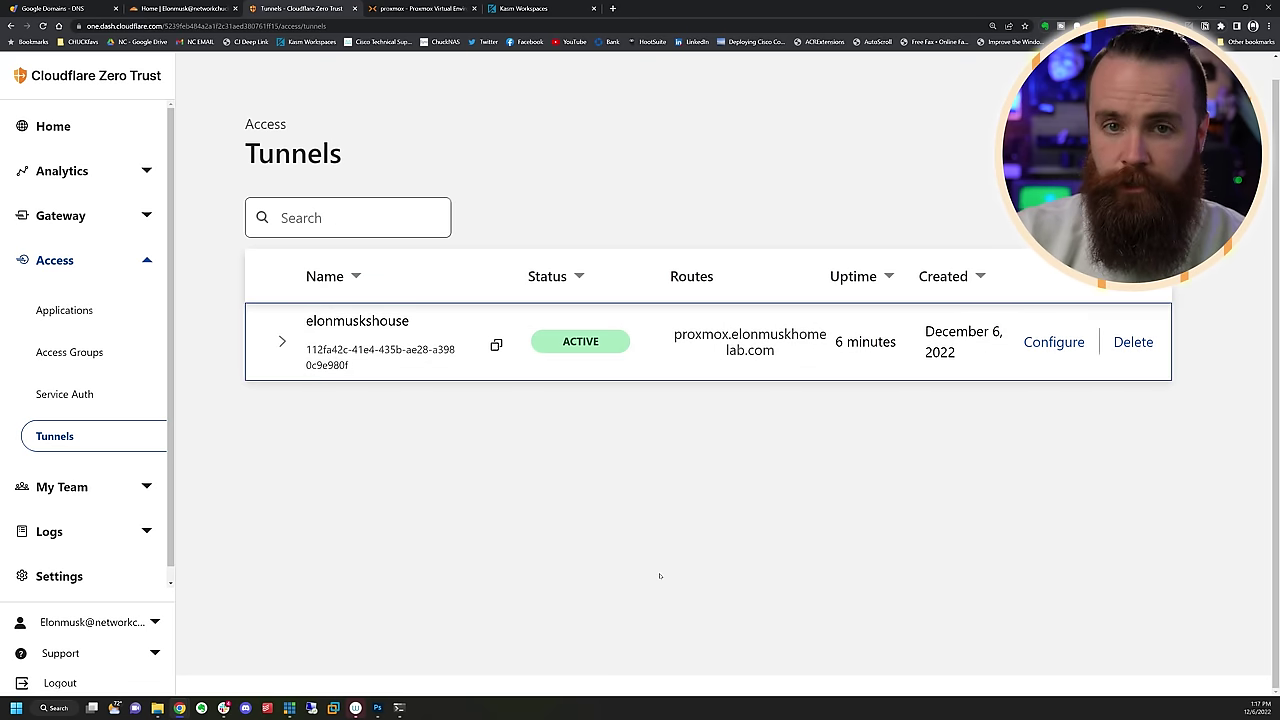
Add a public hostname nas on elonmuskhomelab.com to the elonmuskshouse tunnel
click(1054, 342)
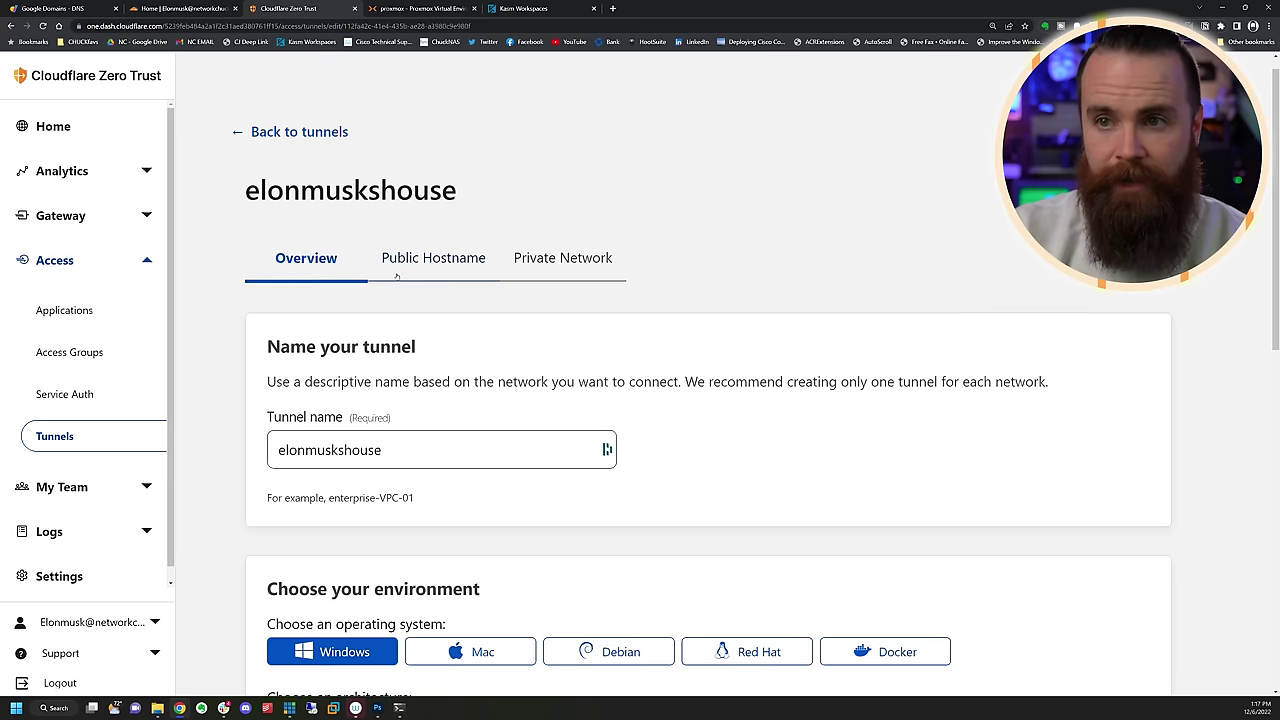
click(420, 262)
click(1086, 334)
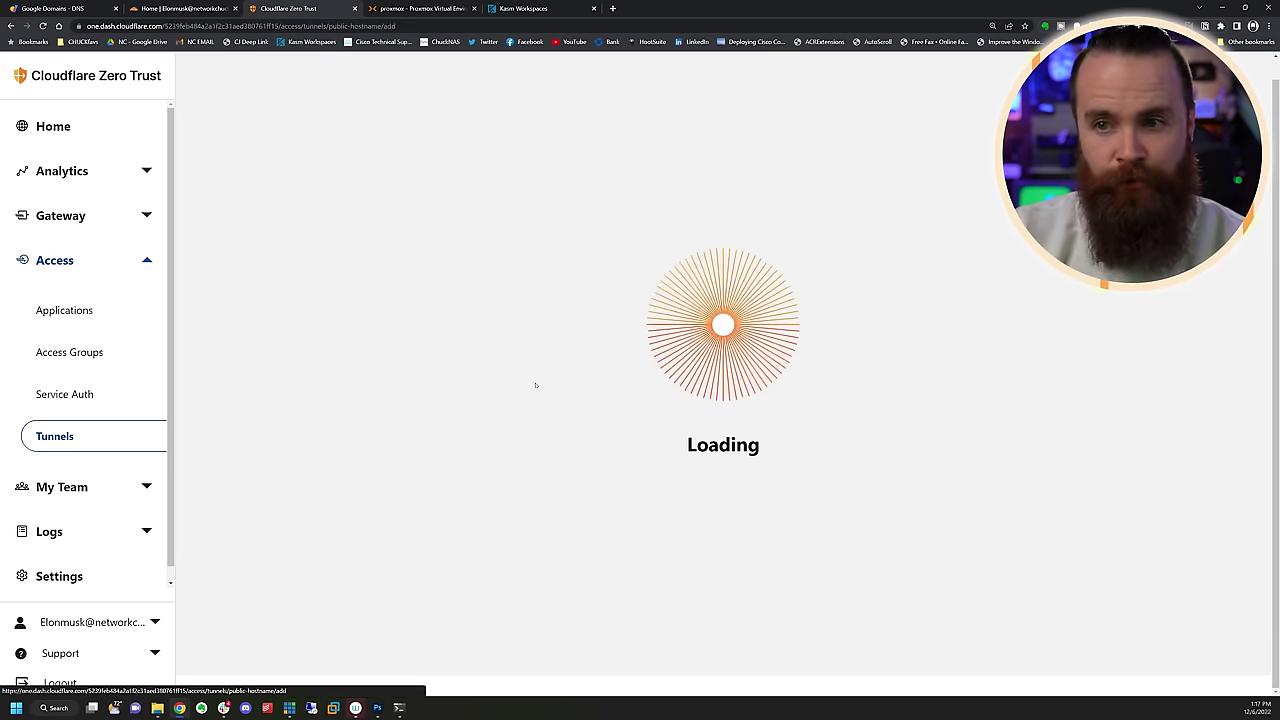
text(nas)
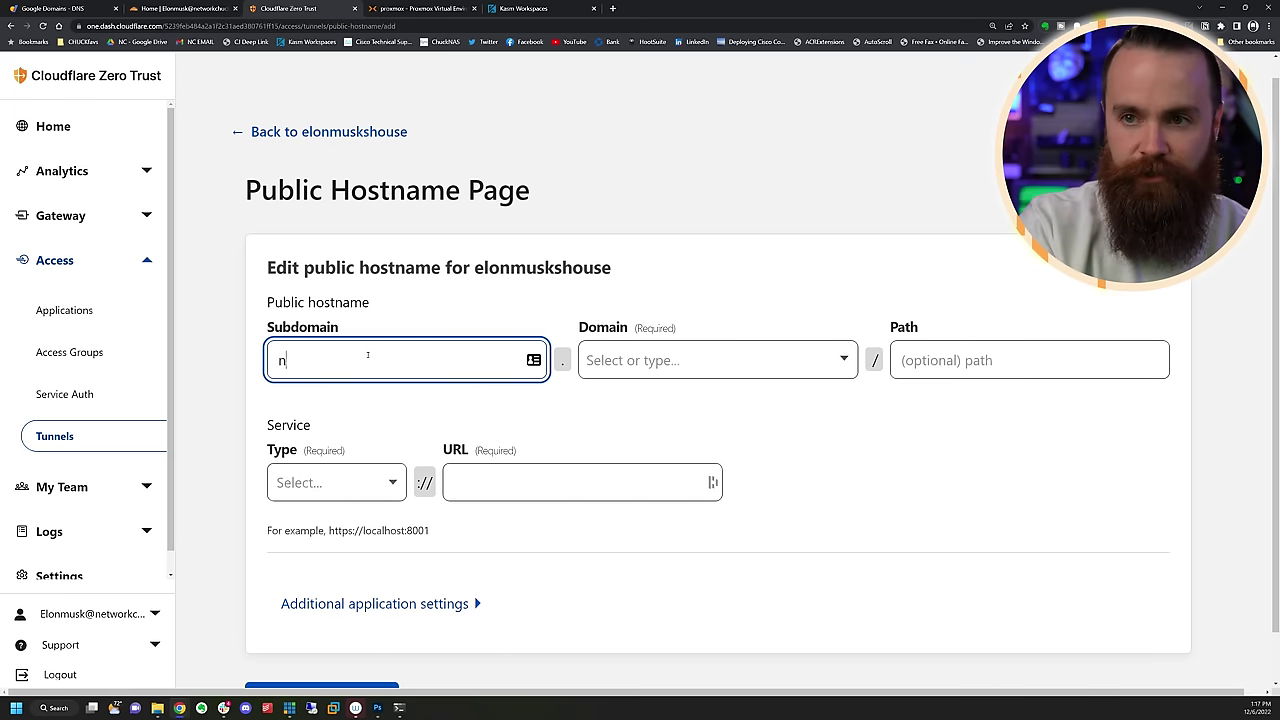
key(Tab)
click(679, 403)
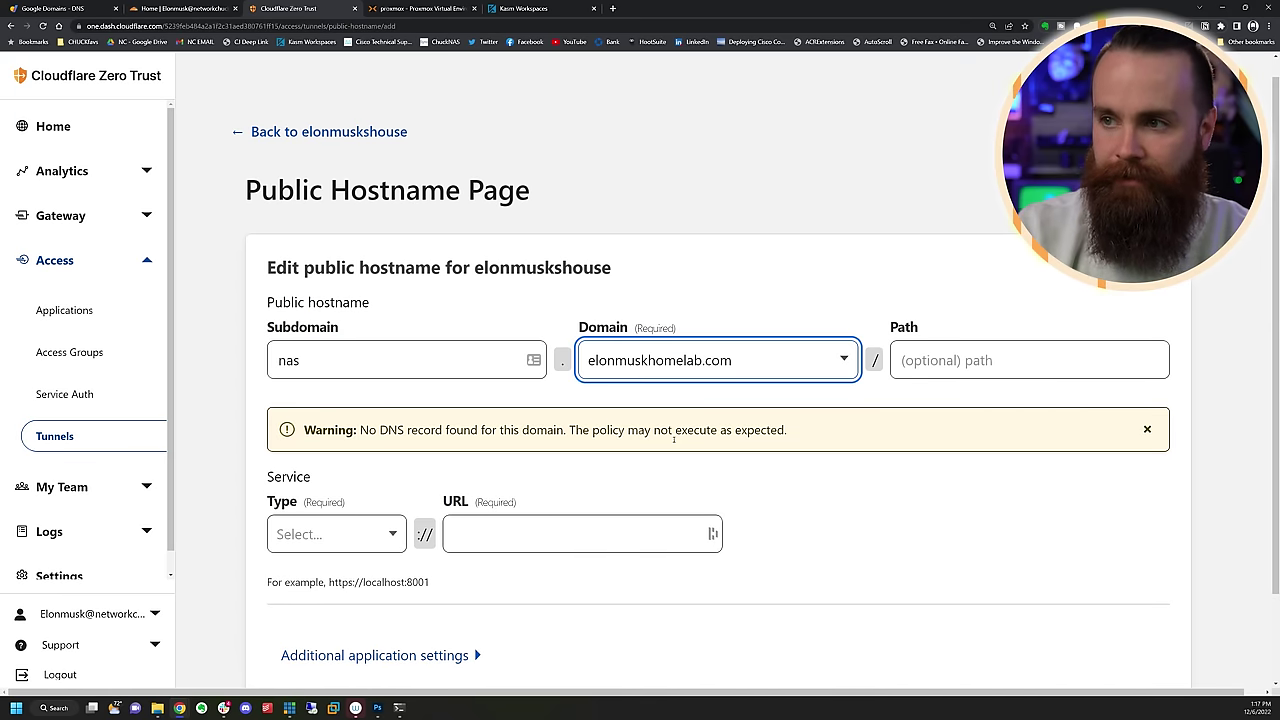
Point the nas hostname at HTTPS 10.70.7.22:5001 and expand its TLS options
click(336, 534)
click(294, 560)
click(473, 480)
text(10.70.7.22:5001)
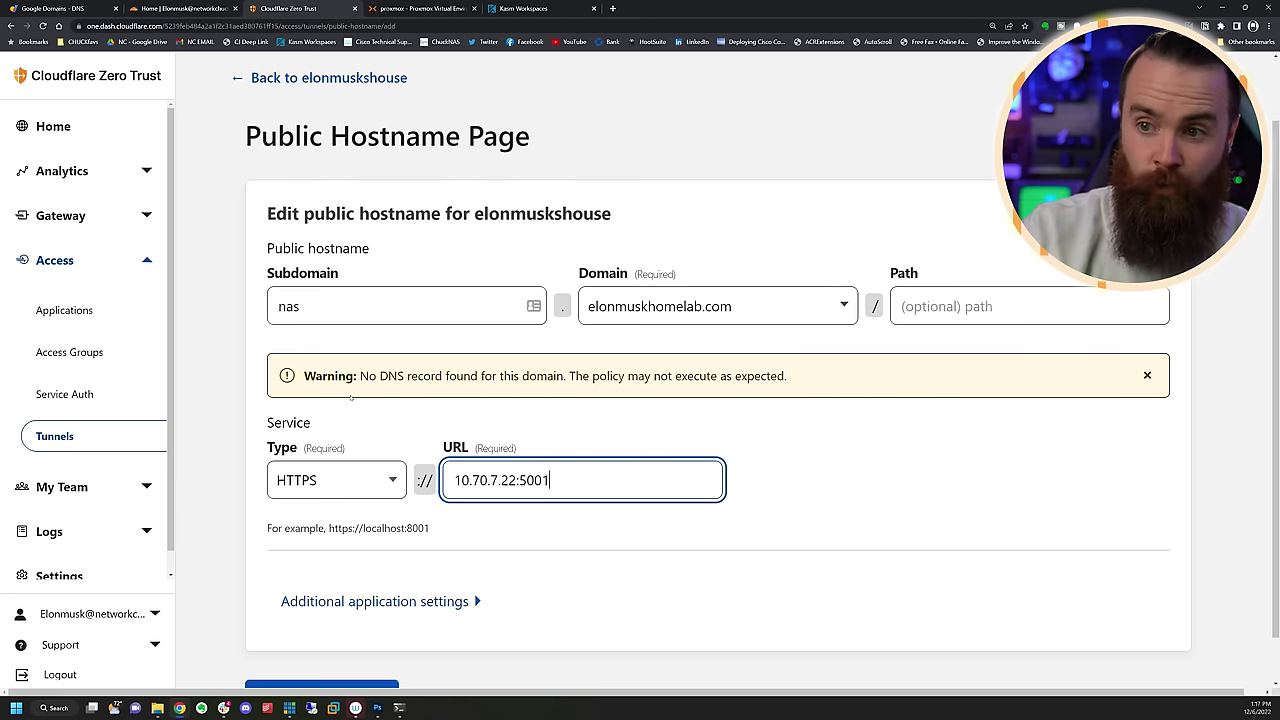
key(Tab)
key(Return)
scroll(577, 584, down, 3)
click(300, 375)
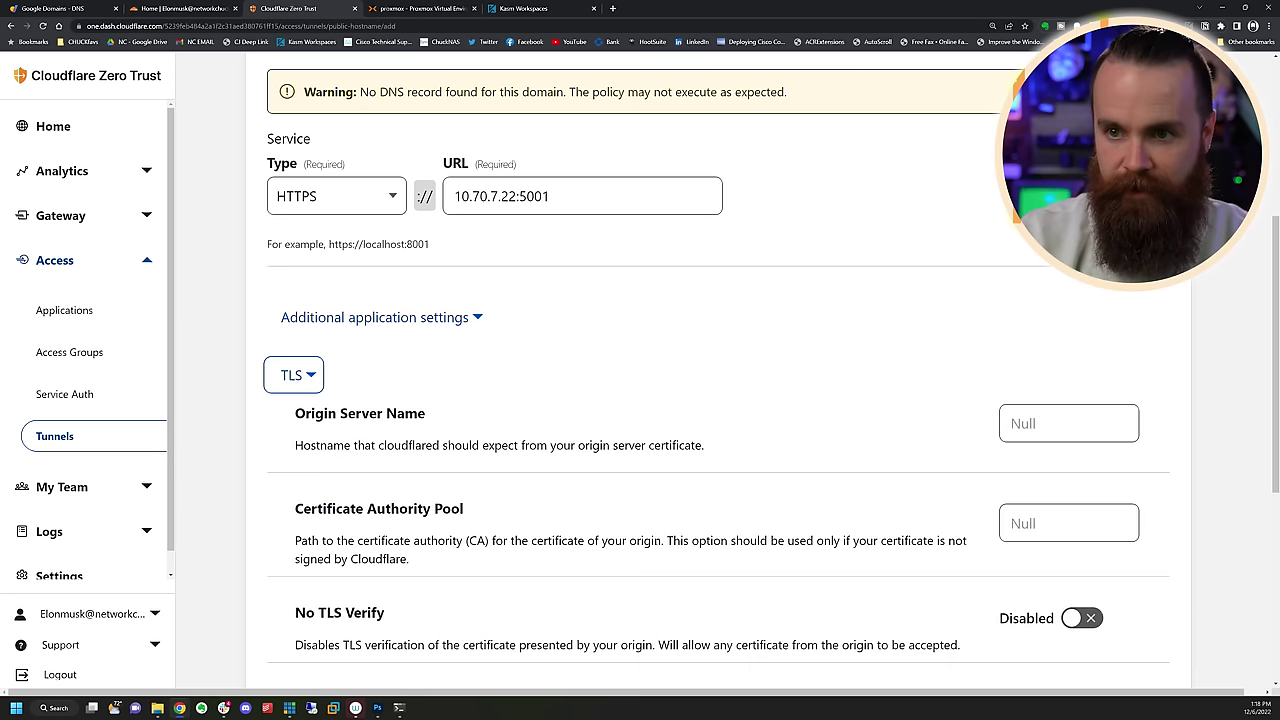
scroll(457, 514, down, 3)
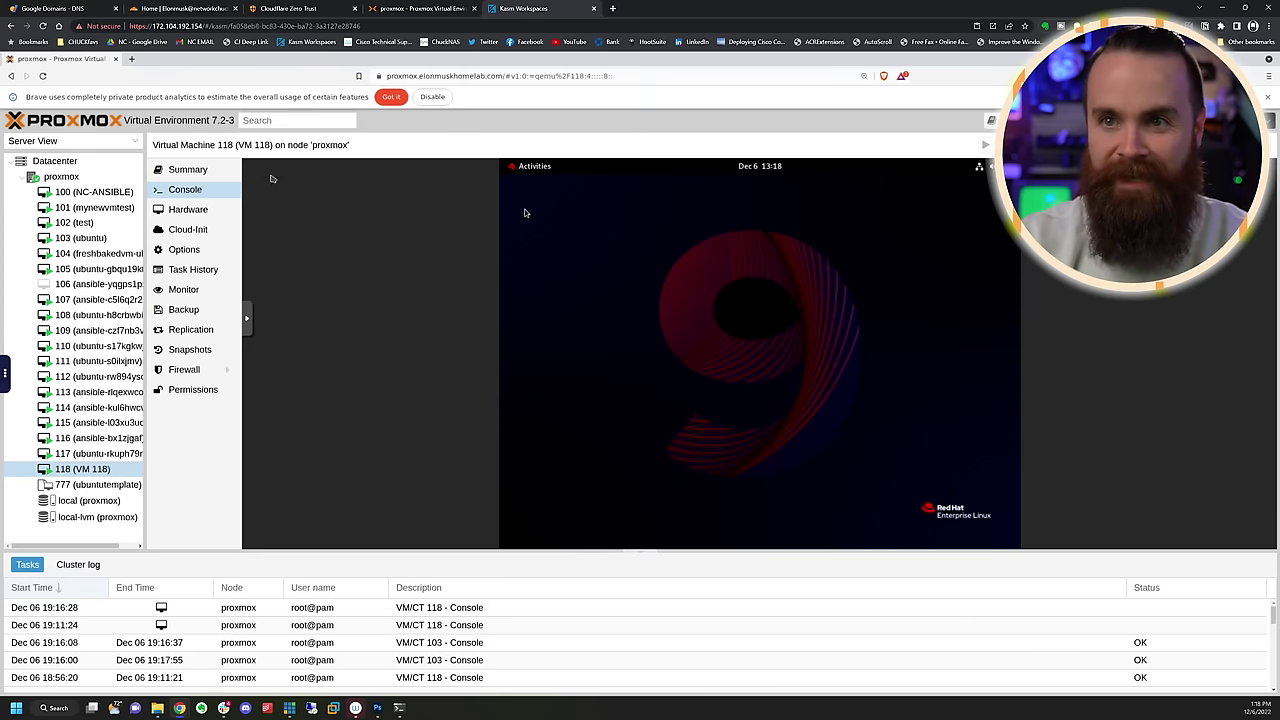
key(ctrl+t)
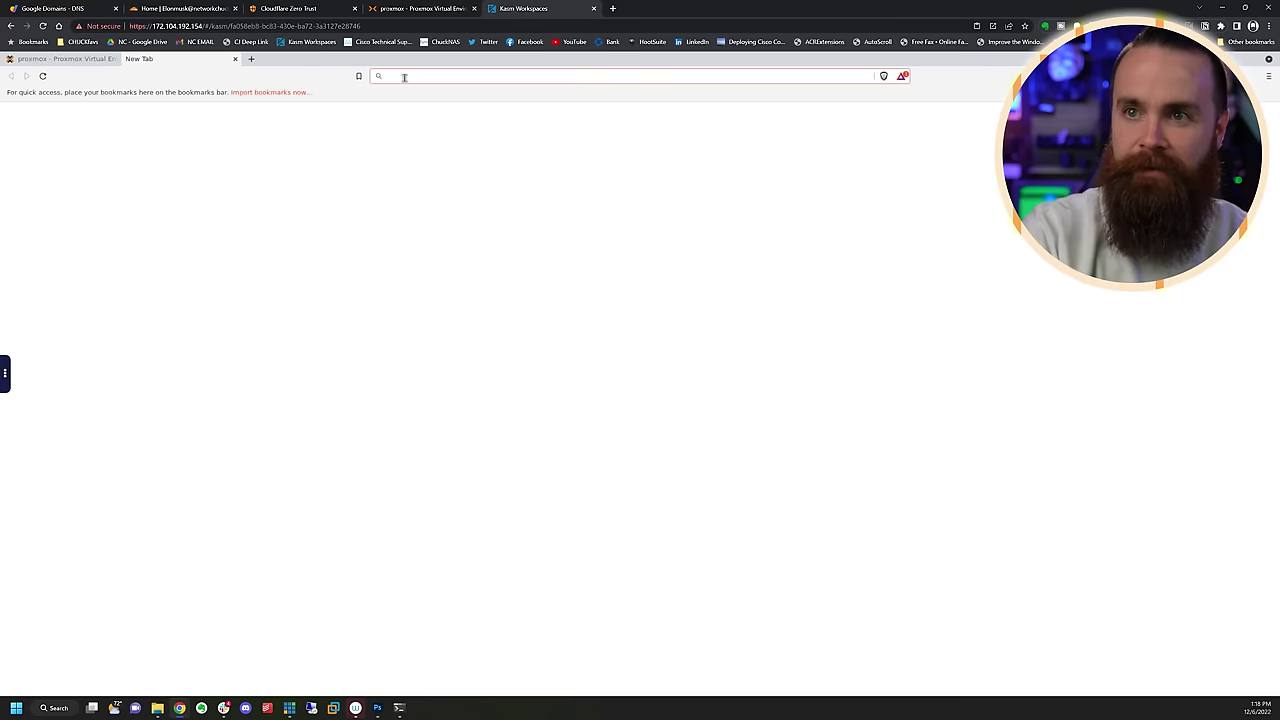
Load nas.elonmuskhomelab.com in the remote Brave tab to reach the Synology DSM sign-in page
text(nas.elonmuskhomelab.com)
key(Return)
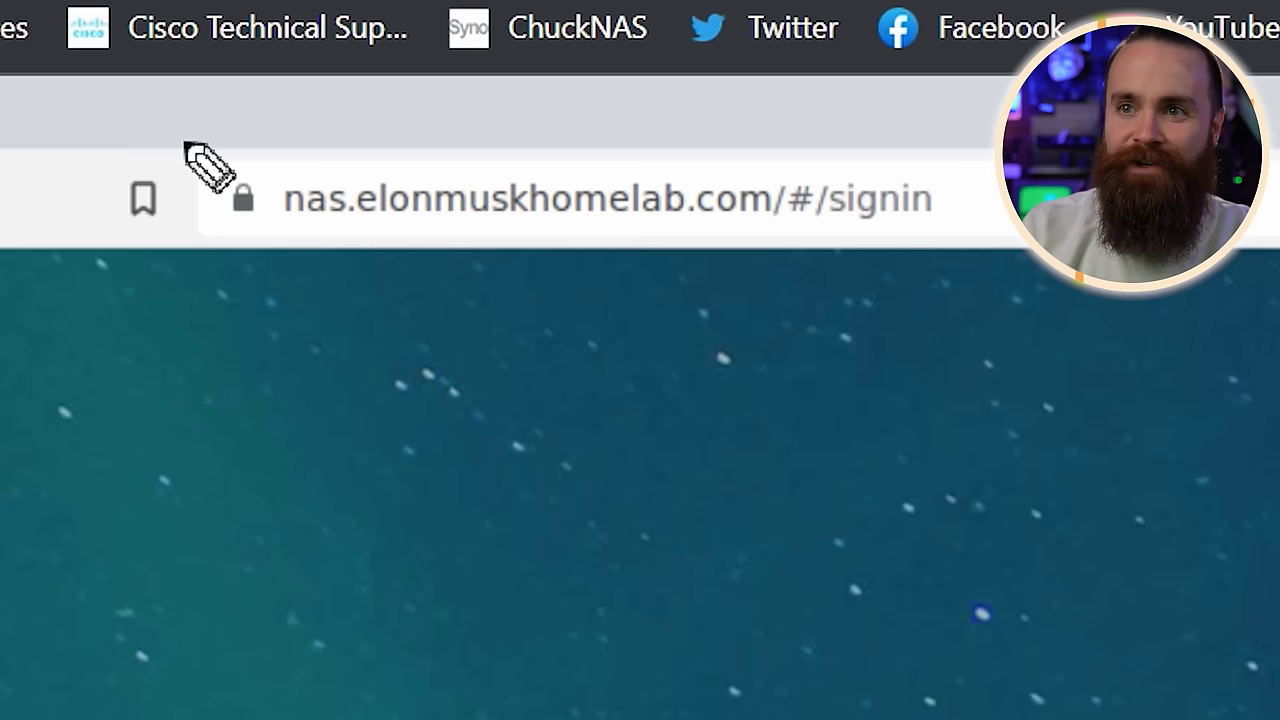
mouse_move(380, 69)
mouse_down()
mouse_move(366, 74)
mouse_move(400, 91)
mouse_up()
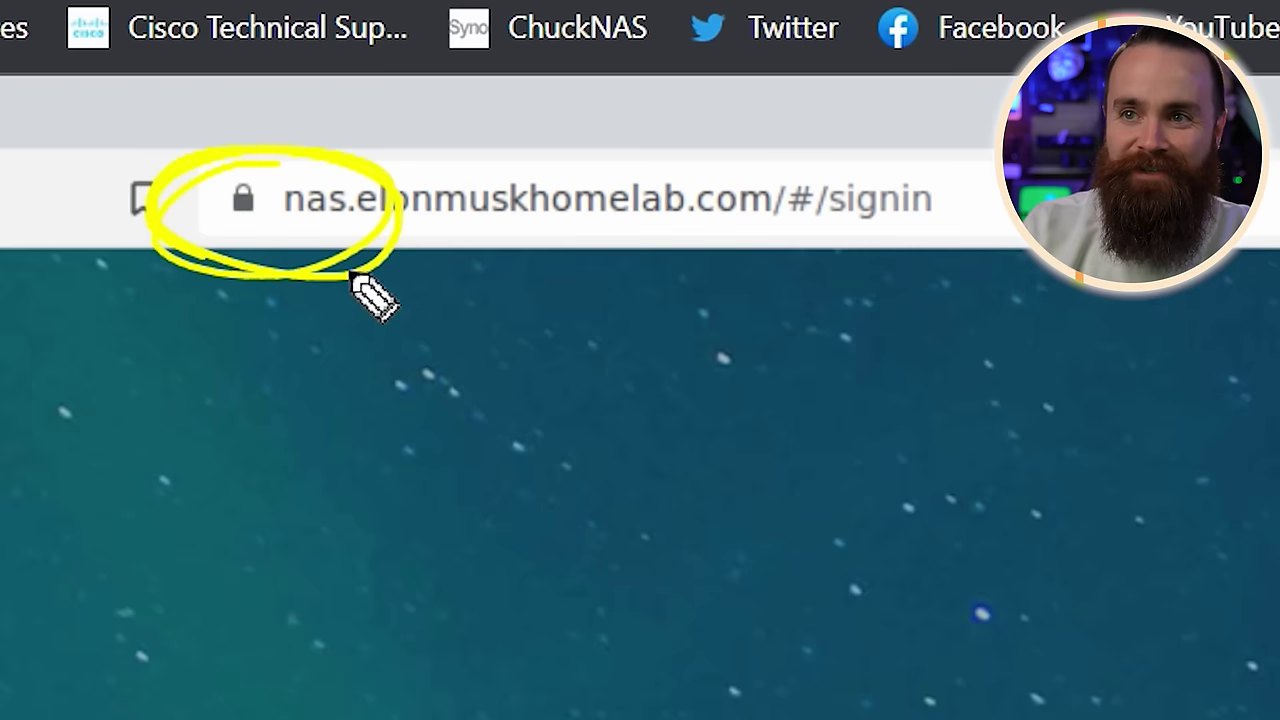
drag(352, 273, 210, 265)
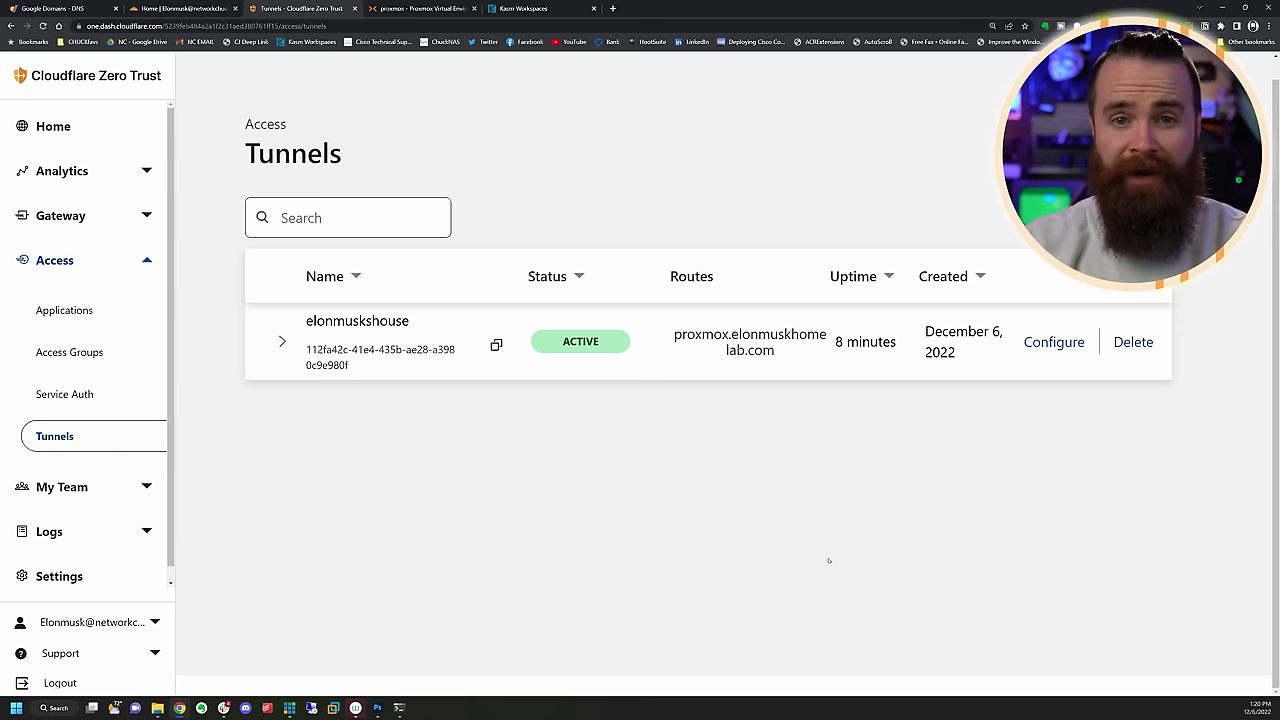